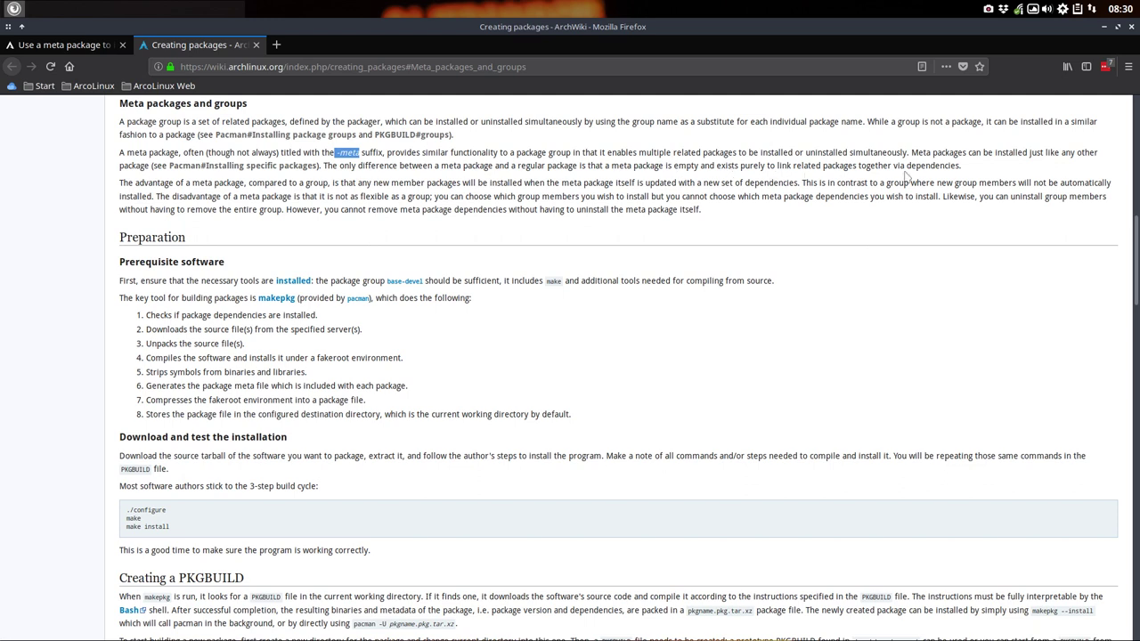
Step: Highlight the phrase 'meta package' in the Meta packages and groups section, then return to the article's top
left_click_drag(441, 166, 490, 167)
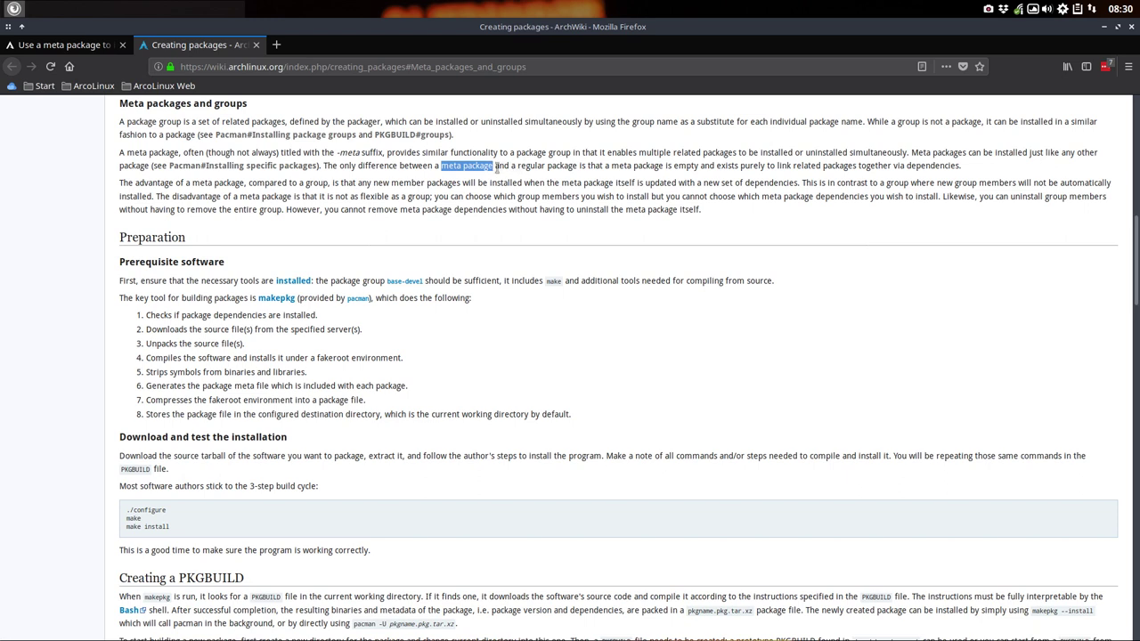
scroll(491, 167, "down", 1)
scroll(428, 145, "up", 15)
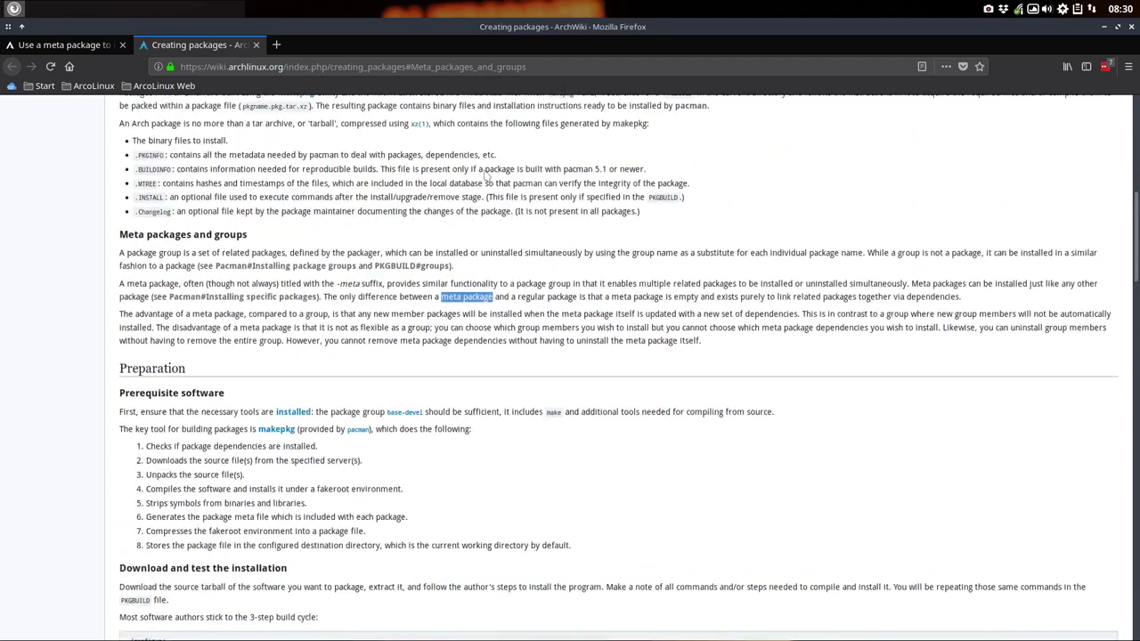
Step: Search Google for 'arch linux meta' in a new tab
left_click(277, 45)
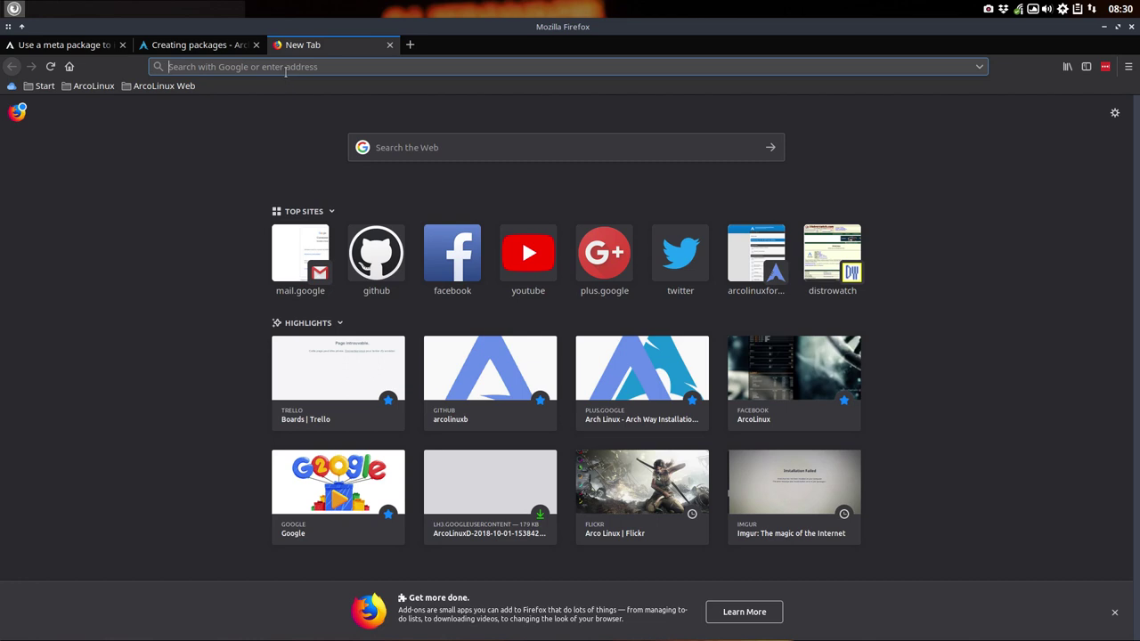
type("arc")
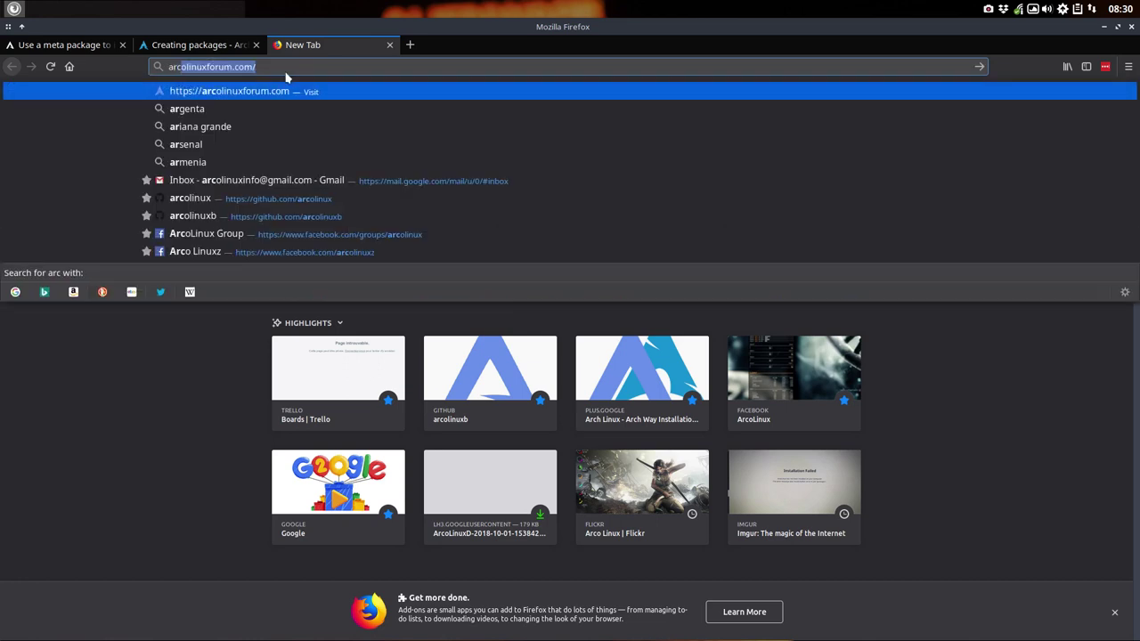
type("h linux")
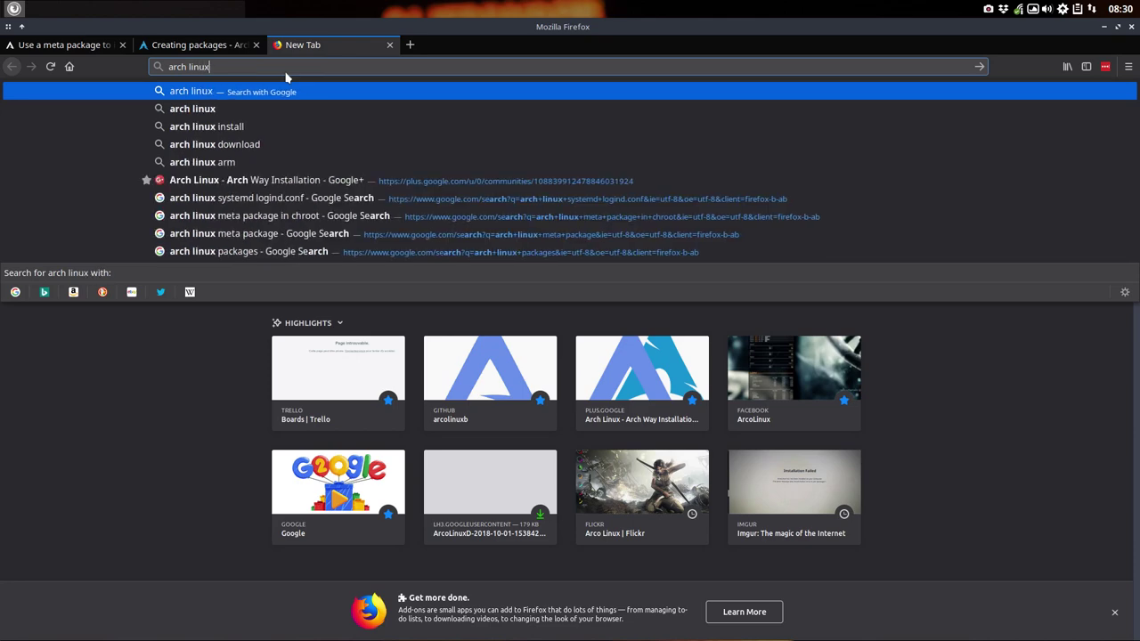
type(" meta")
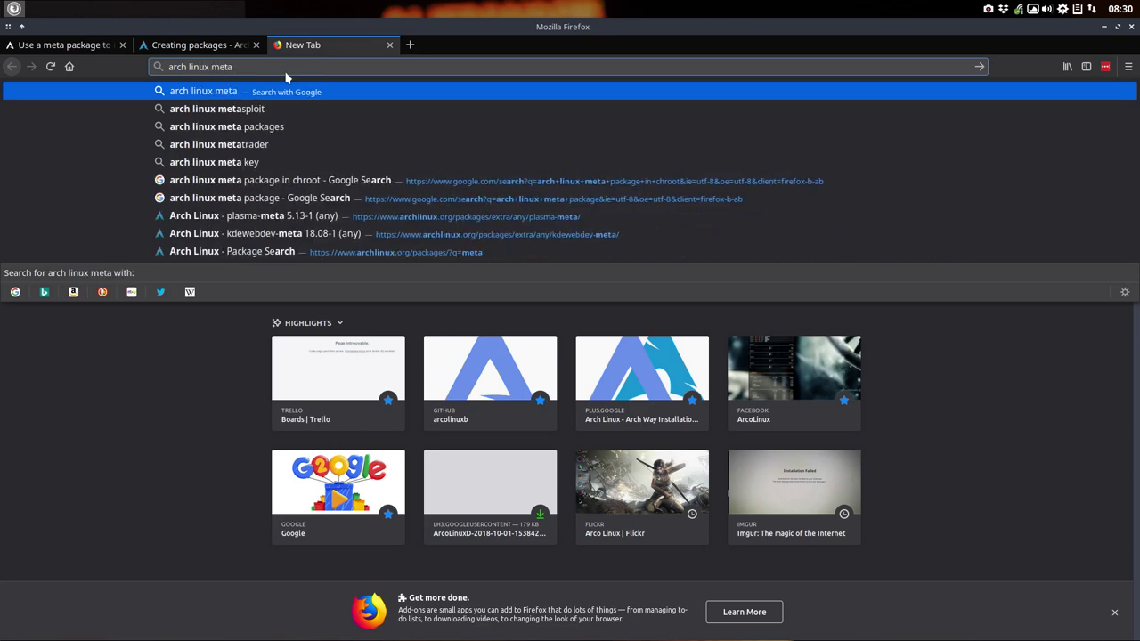
key("Return")
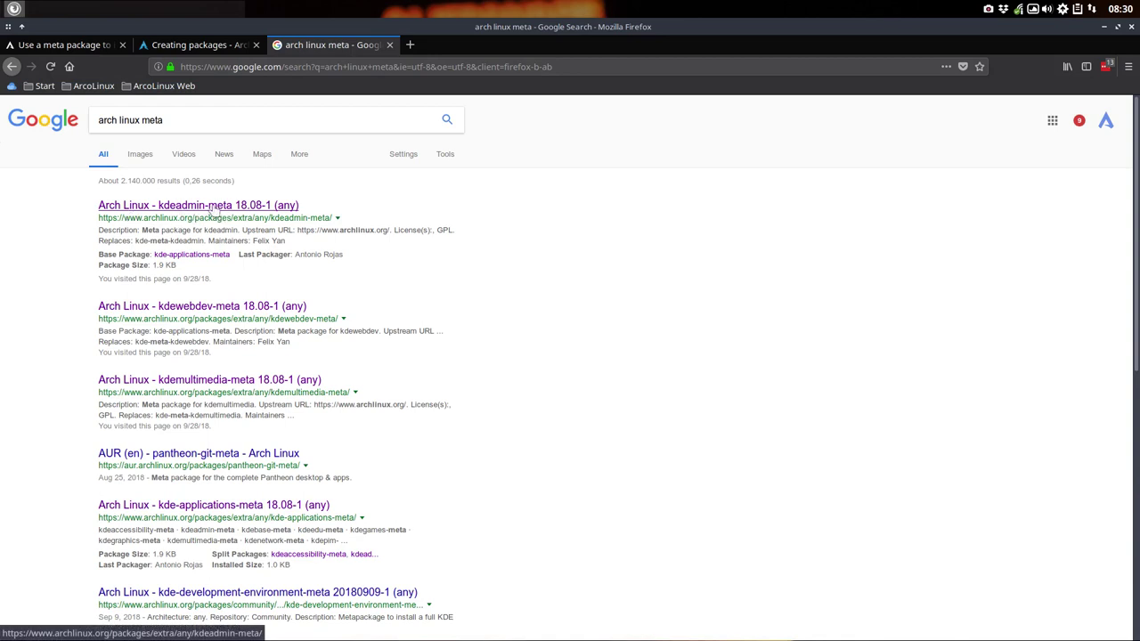
Step: Read through the kdeadmin-meta package's PKGBUILD source file, then return to the Google results
left_click(236, 398)
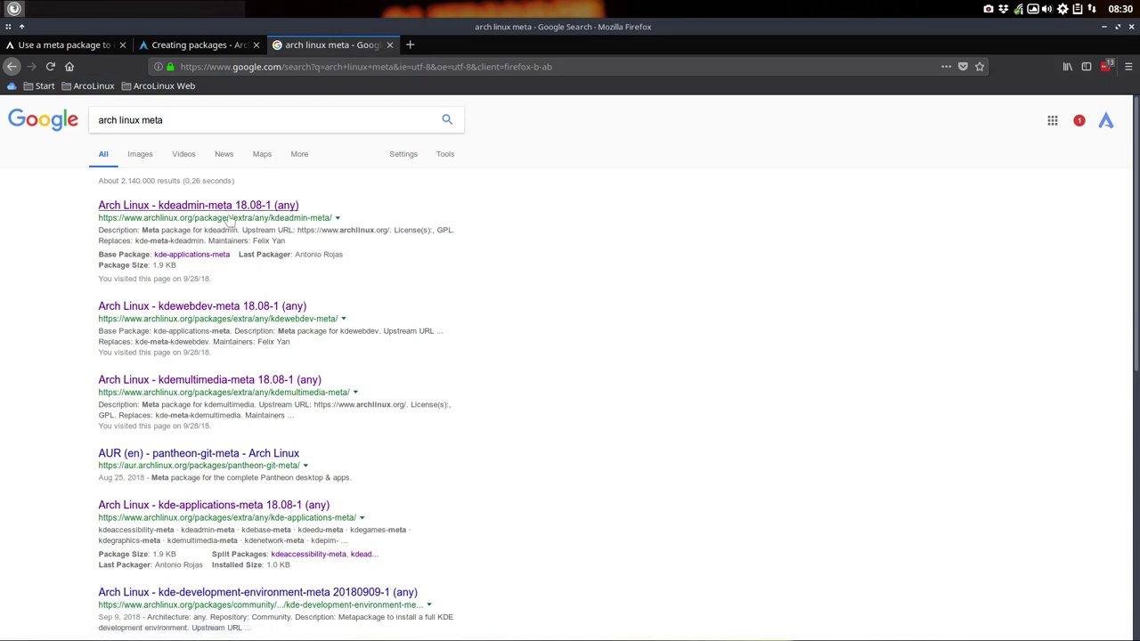
left_click(205, 207)
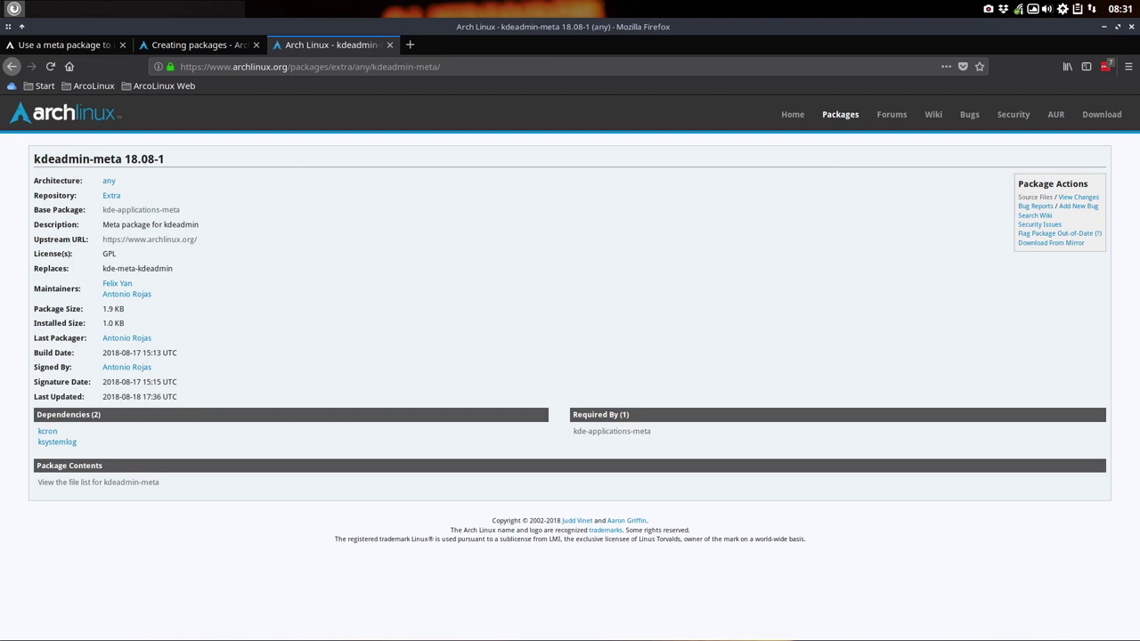
left_click(1034, 197)
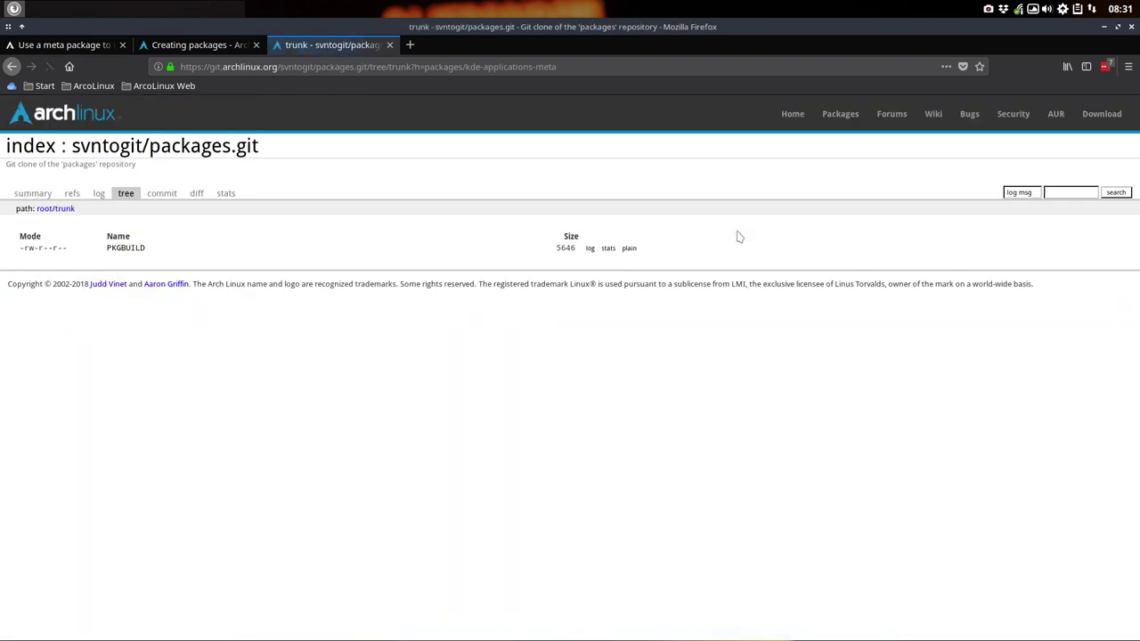
left_click(126, 248)
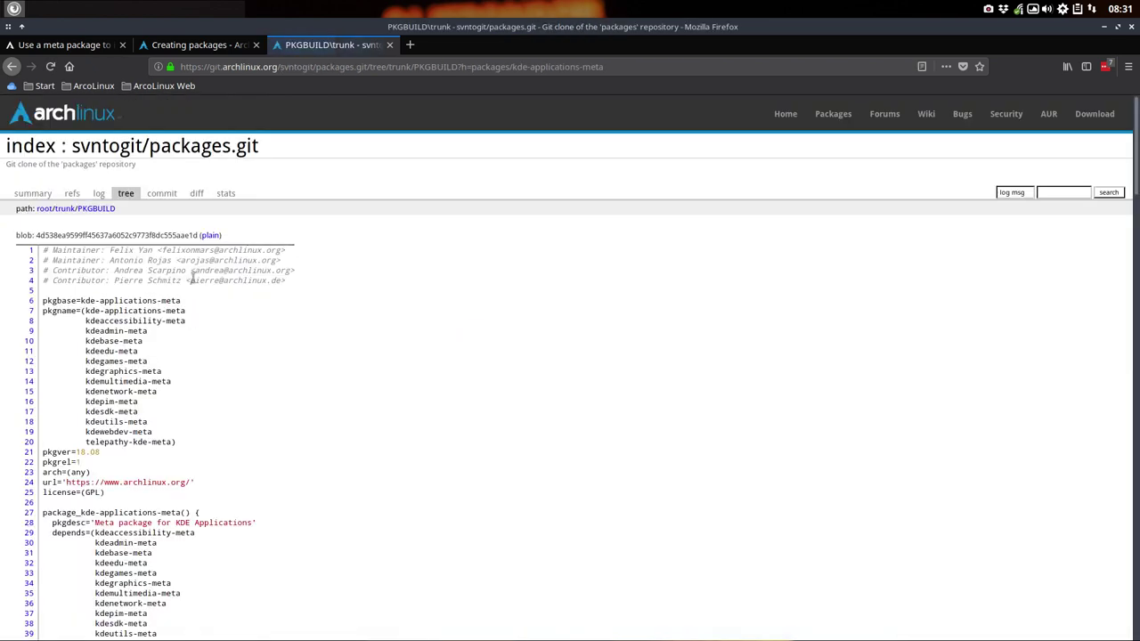
scroll(200, 330, "down", 2)
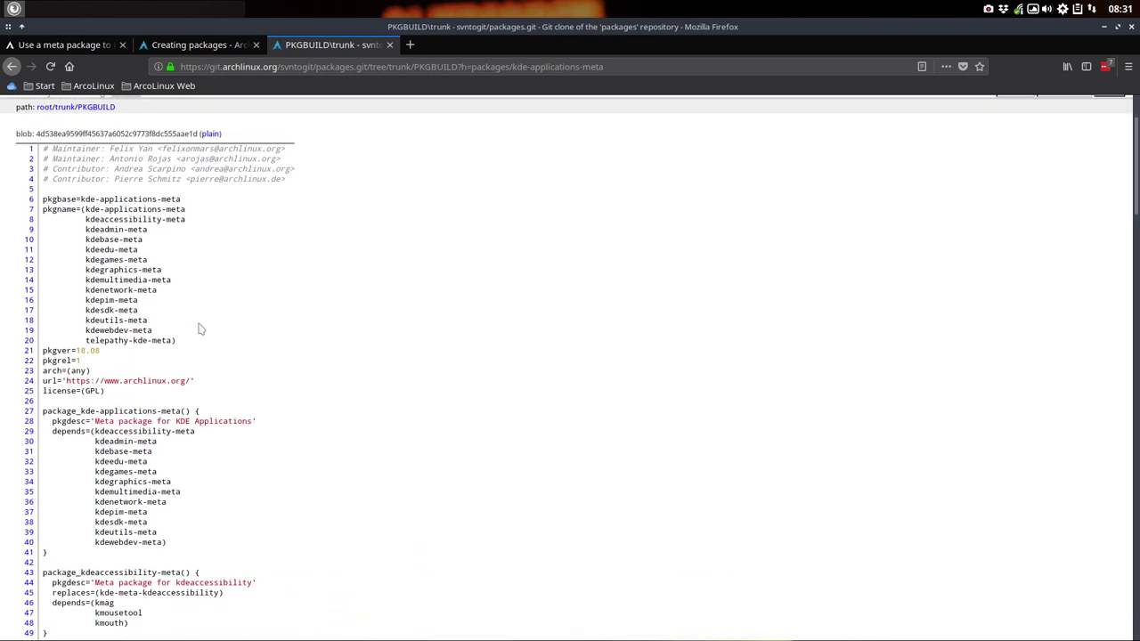
scroll(201, 329, "down", 3)
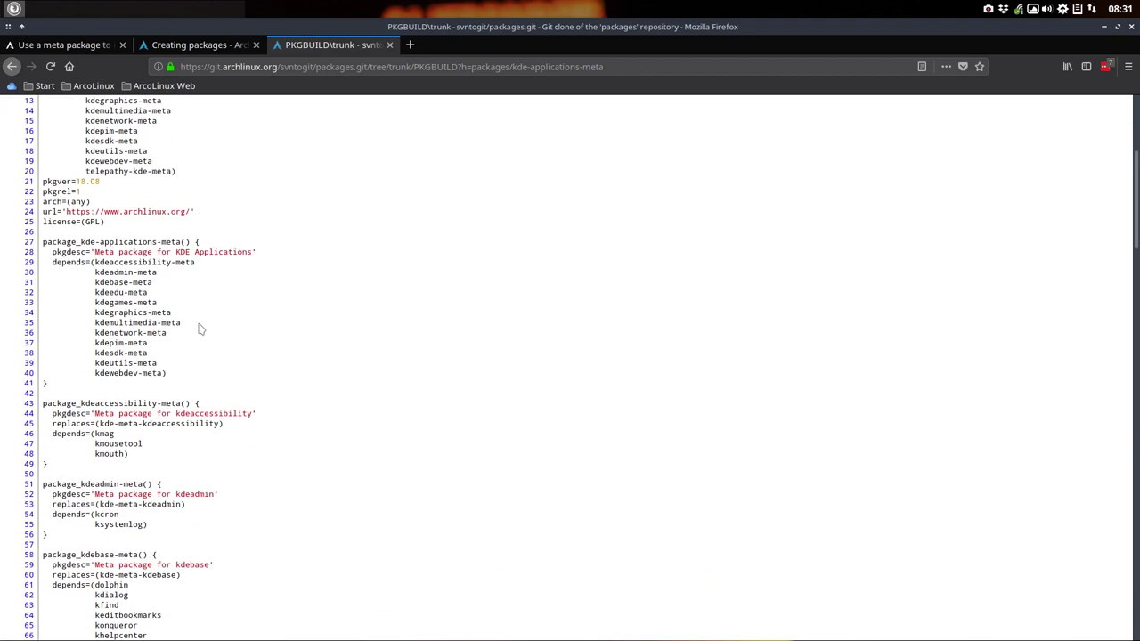
scroll(142, 328, "down", 12)
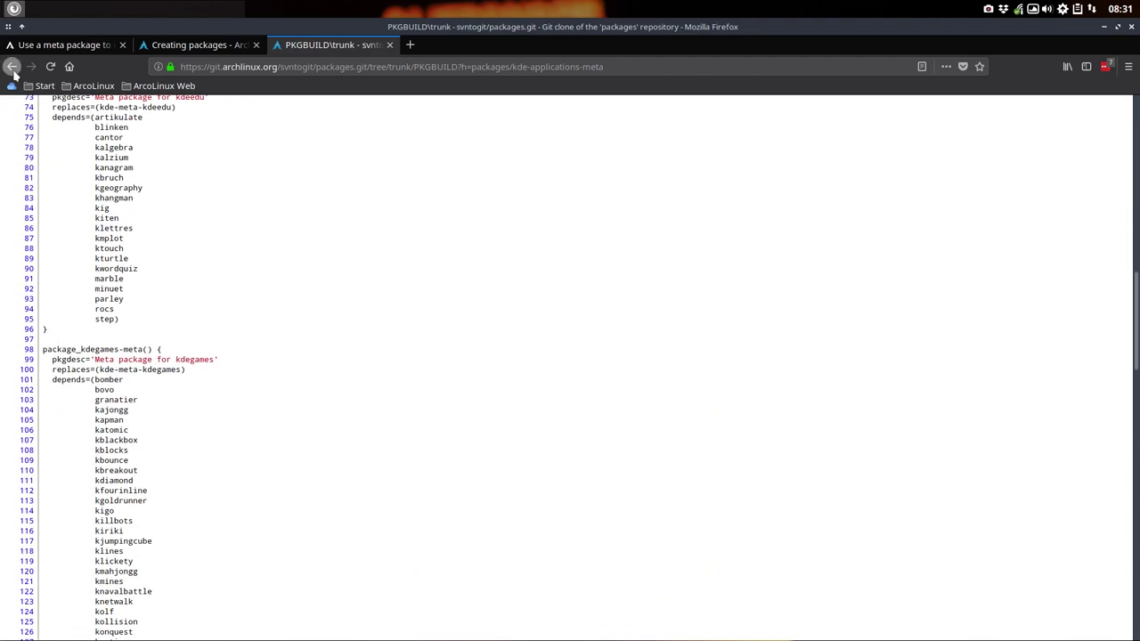
left_click(11, 66)
left_click(12, 66)
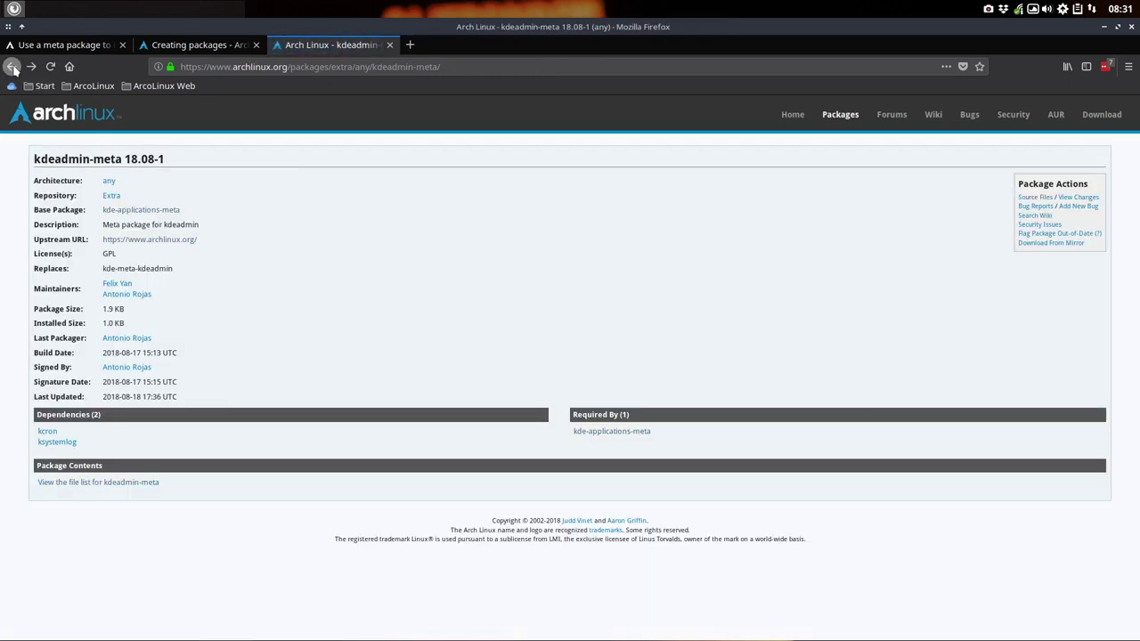
left_click(12, 66)
Step: Read through the kdemultimedia-meta package's PKGBUILD, then return to the Google results
left_click(222, 382)
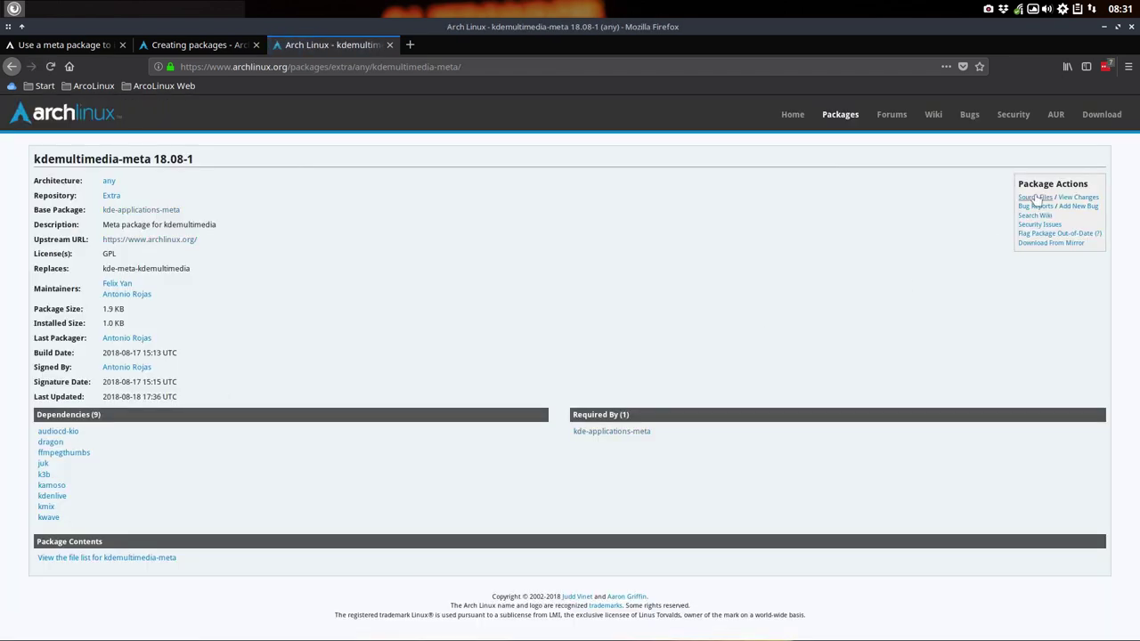
left_click(1035, 198)
left_click(126, 248)
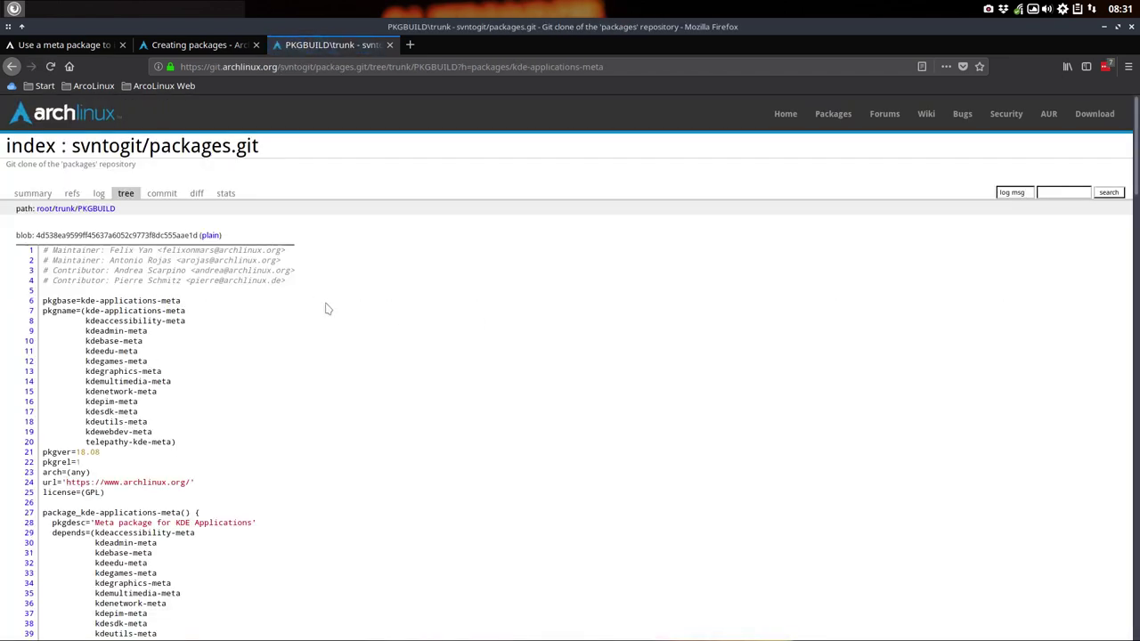
scroll(315, 323, "down", 10)
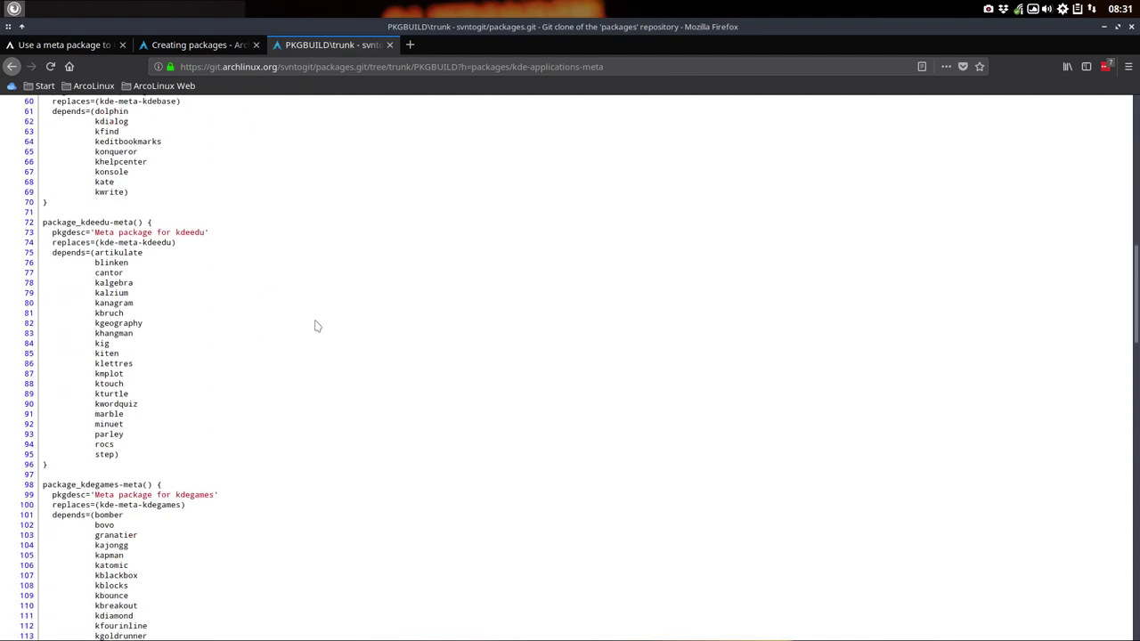
left_click(12, 66)
left_click(11, 66)
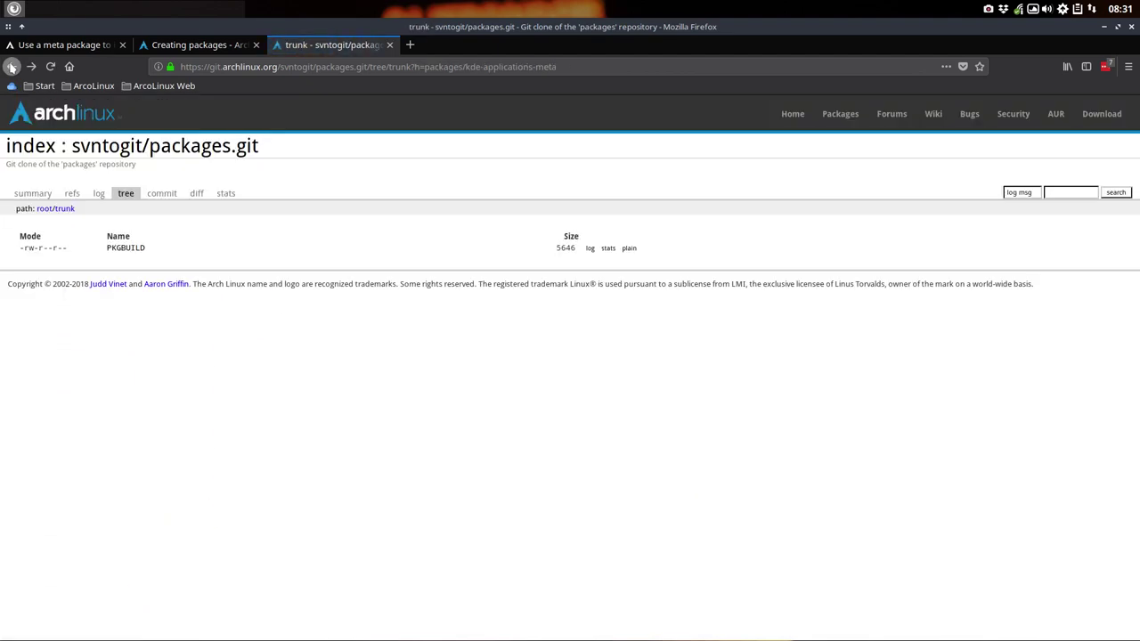
left_click(12, 66)
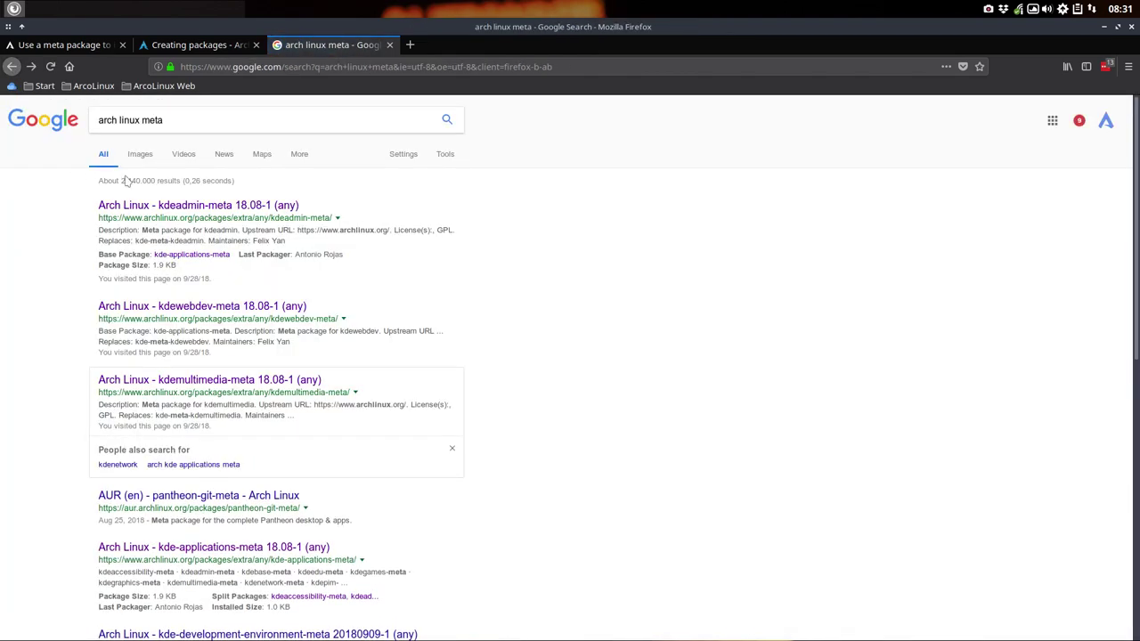
Step: Look through the openrazer-meta PKGBUILD on AUR, then open the AUR gnome-meta package page
scroll(207, 312, "down", 10)
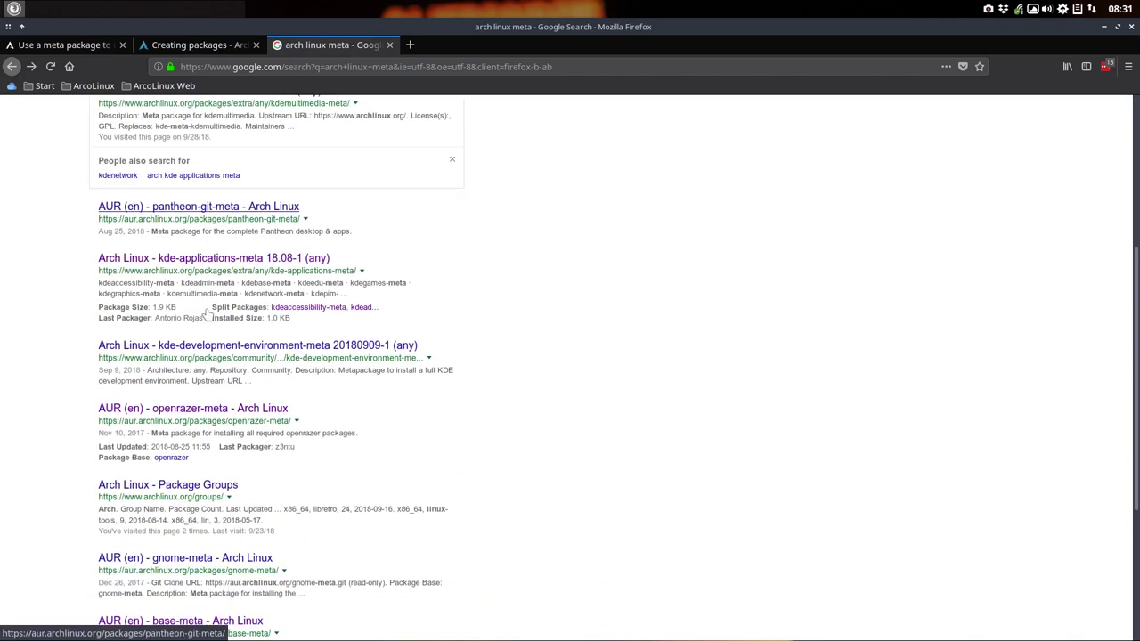
left_click(214, 163)
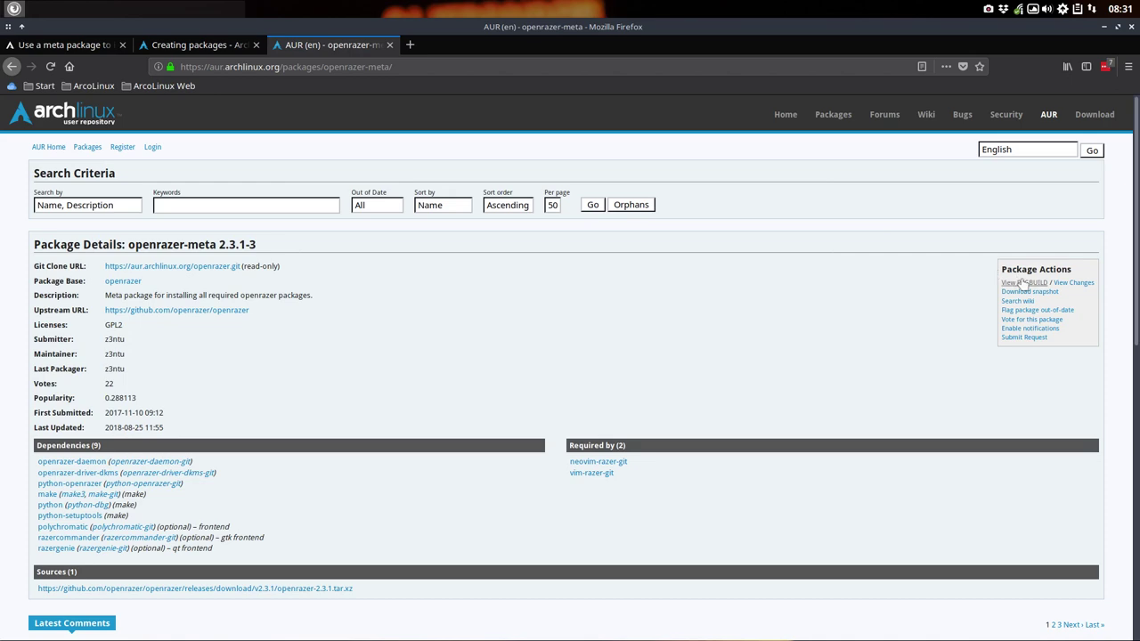
left_click(1024, 282)
scroll(185, 194, "down", 3)
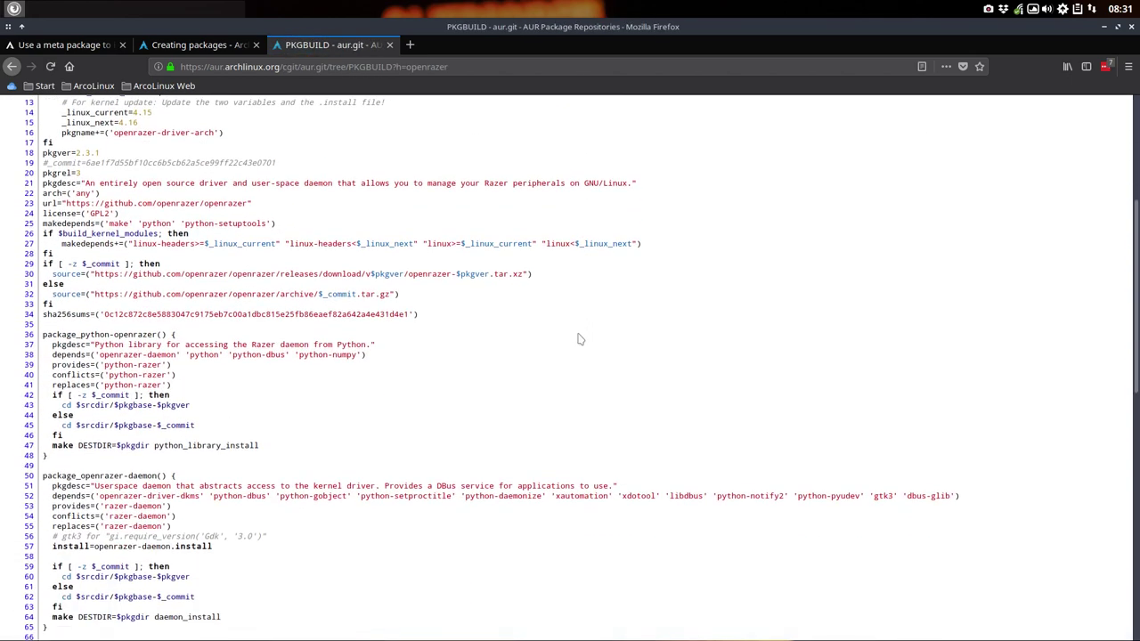
left_click(11, 67)
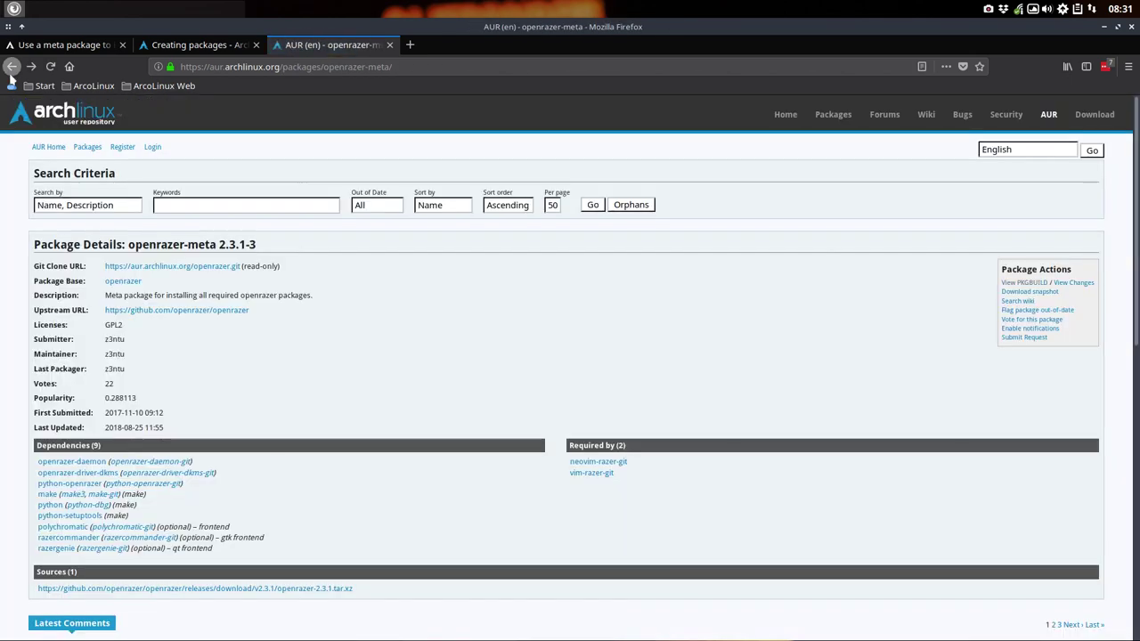
left_click(11, 67)
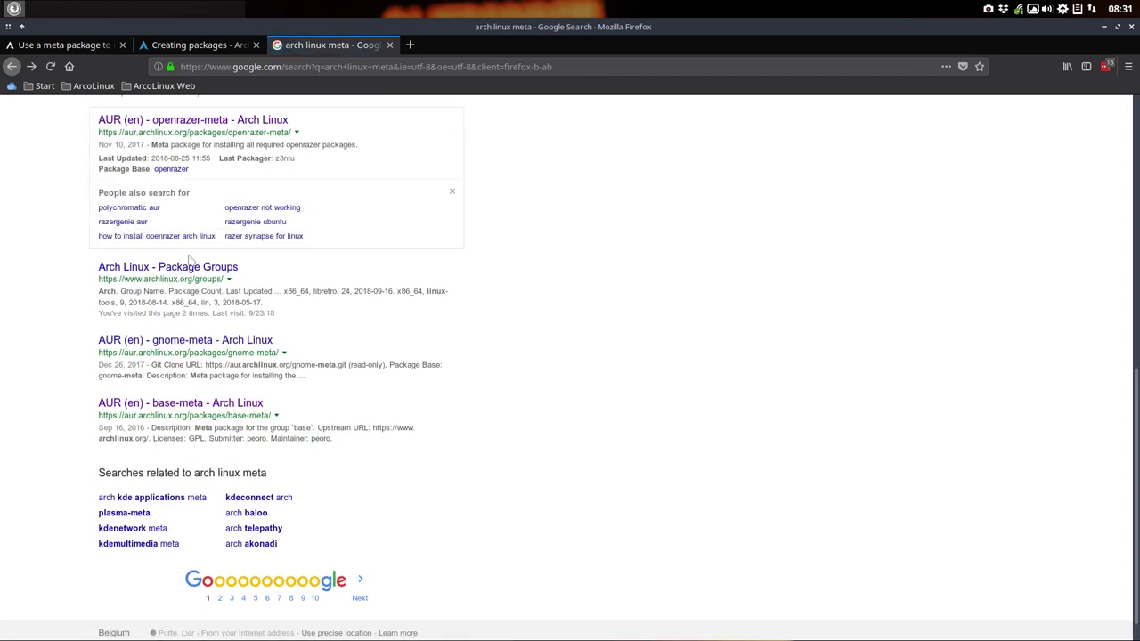
left_click(189, 343)
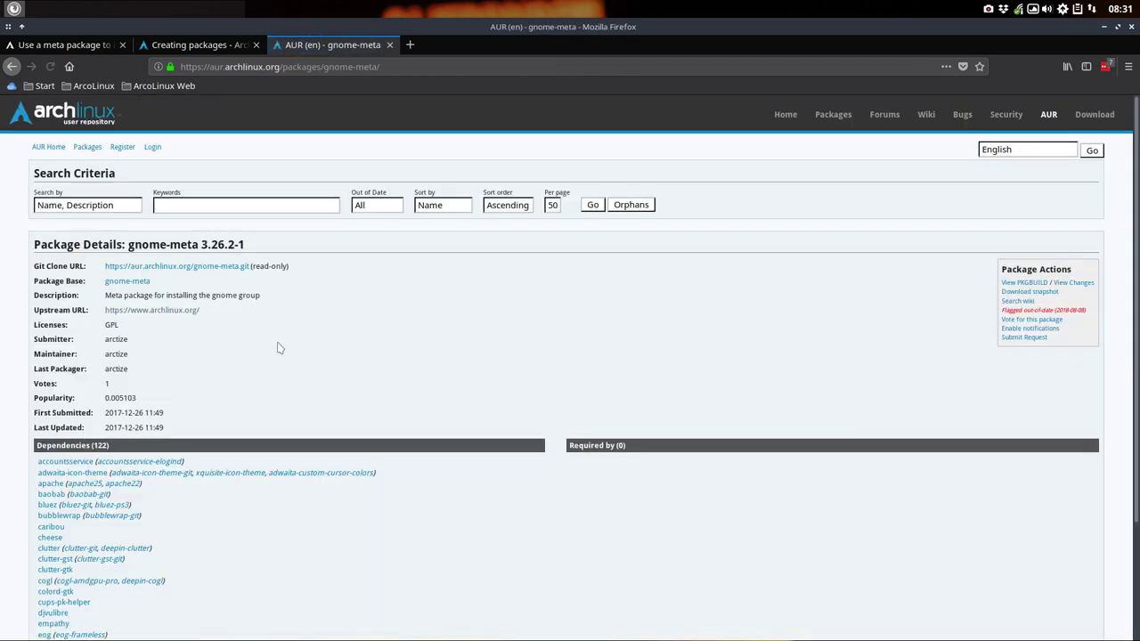
left_click(1018, 282)
scroll(258, 340, "down", 10)
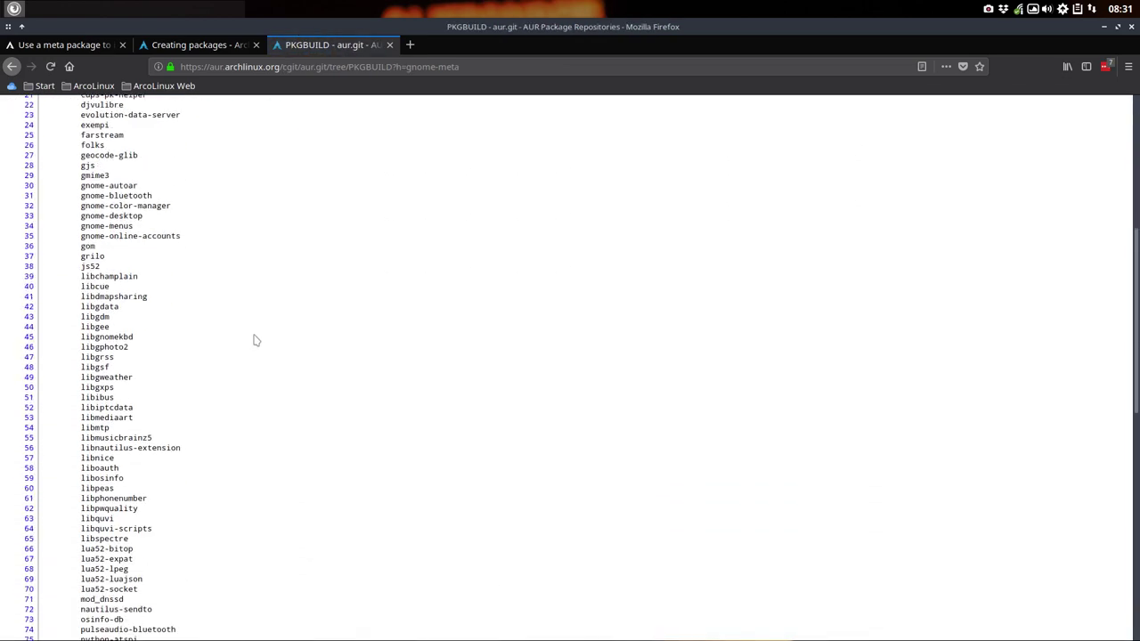
scroll(256, 341, "down", 5)
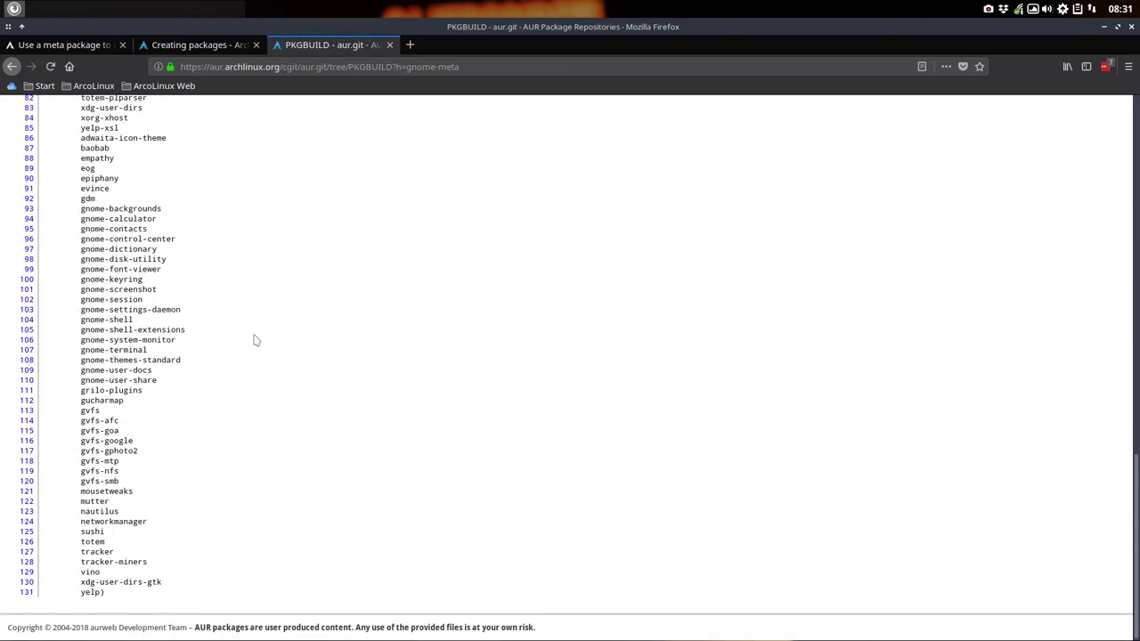
scroll(254, 340, "up", 15)
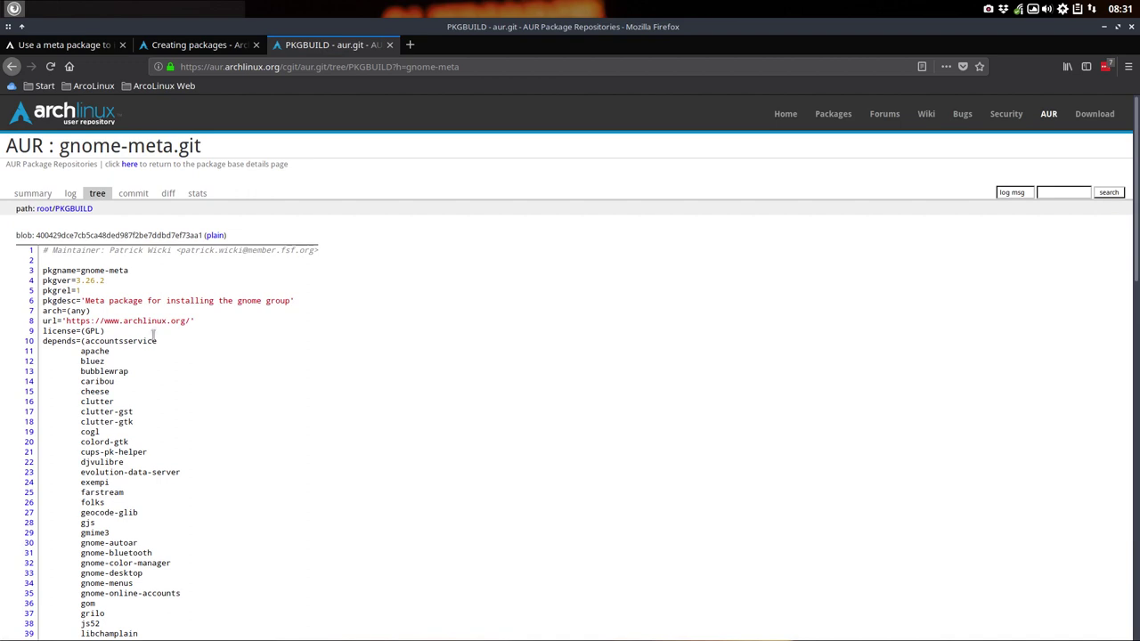
left_click_drag(92, 253, 233, 248)
left_click(82, 275)
left_click_drag(77, 281, 105, 281)
left_click(86, 295)
left_click_drag(66, 321, 190, 322)
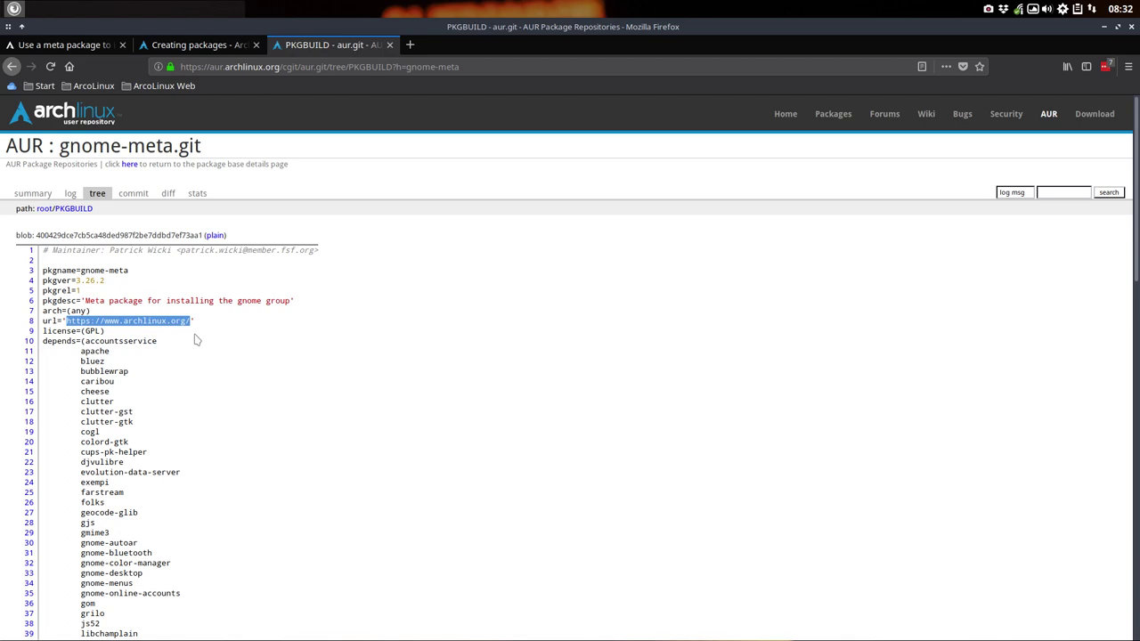
Step: Inspect the GPL license and the depends list, accountsservice through line 131
scroll(104, 331, "down", 3)
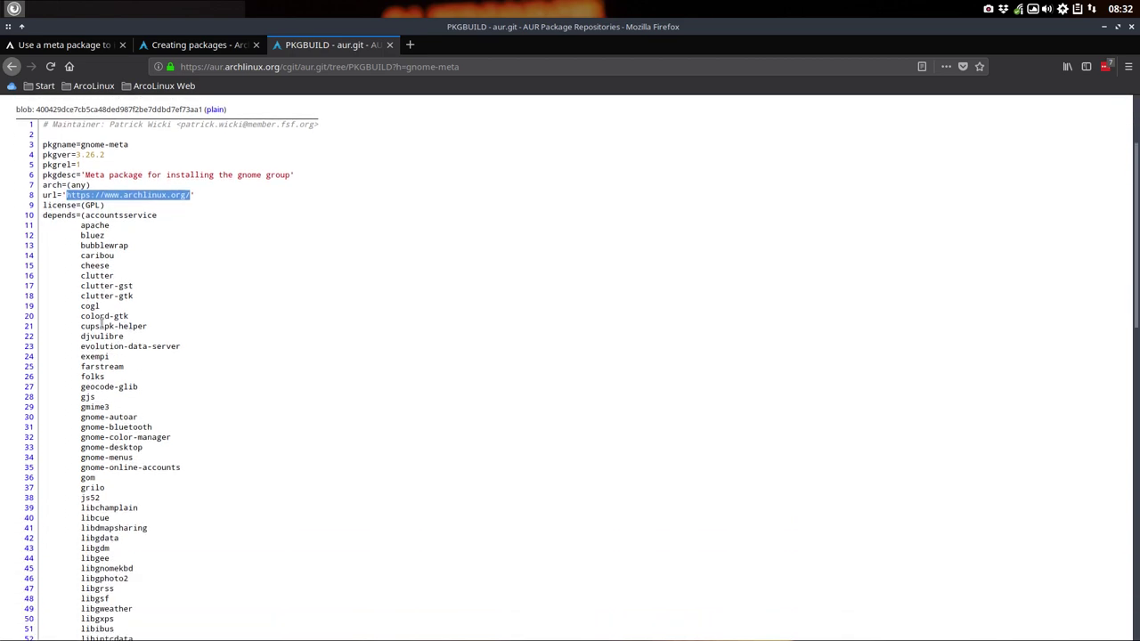
double_click(89, 196)
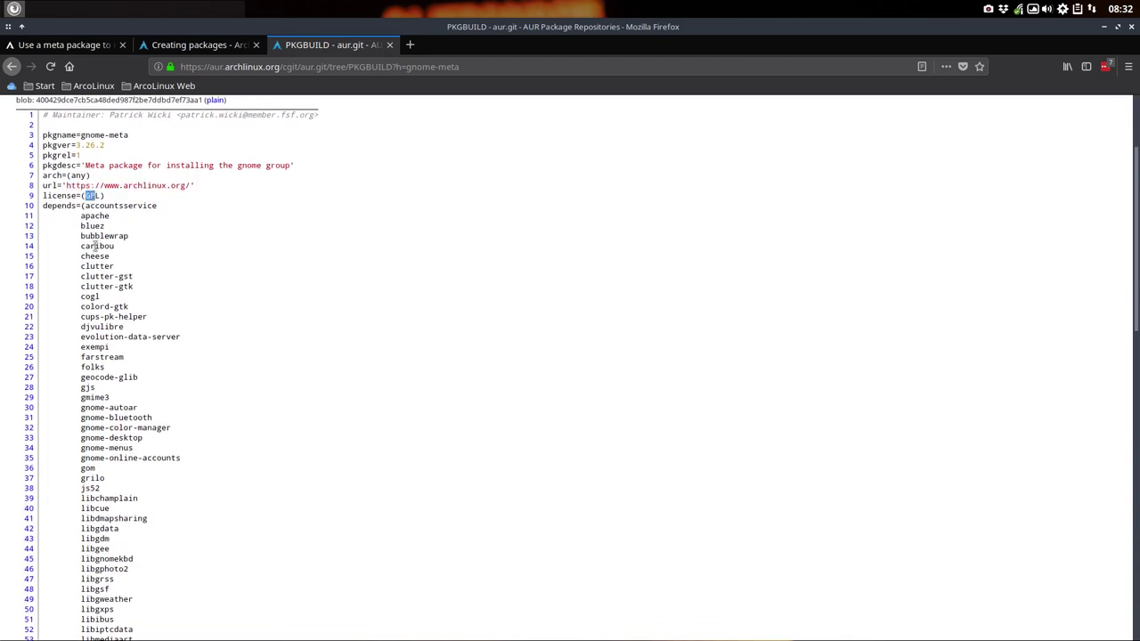
left_click_drag(86, 207, 172, 472)
scroll(172, 472, "down", 15)
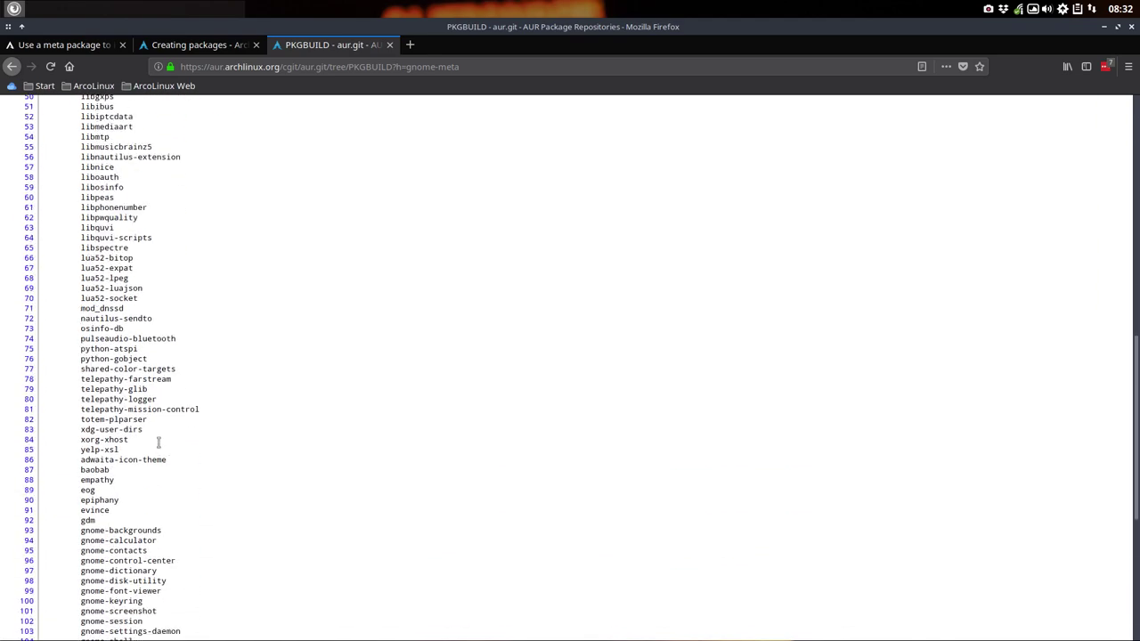
scroll(140, 419, "down", 1)
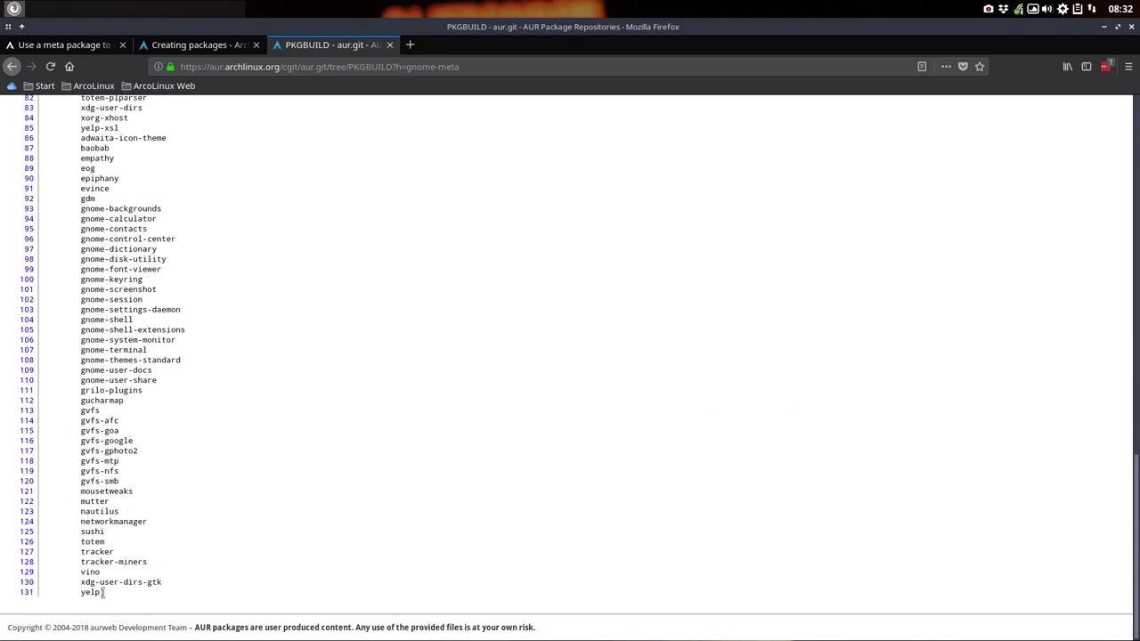
left_click_drag(101, 594, 76, 203)
scroll(77, 202, "up", 18)
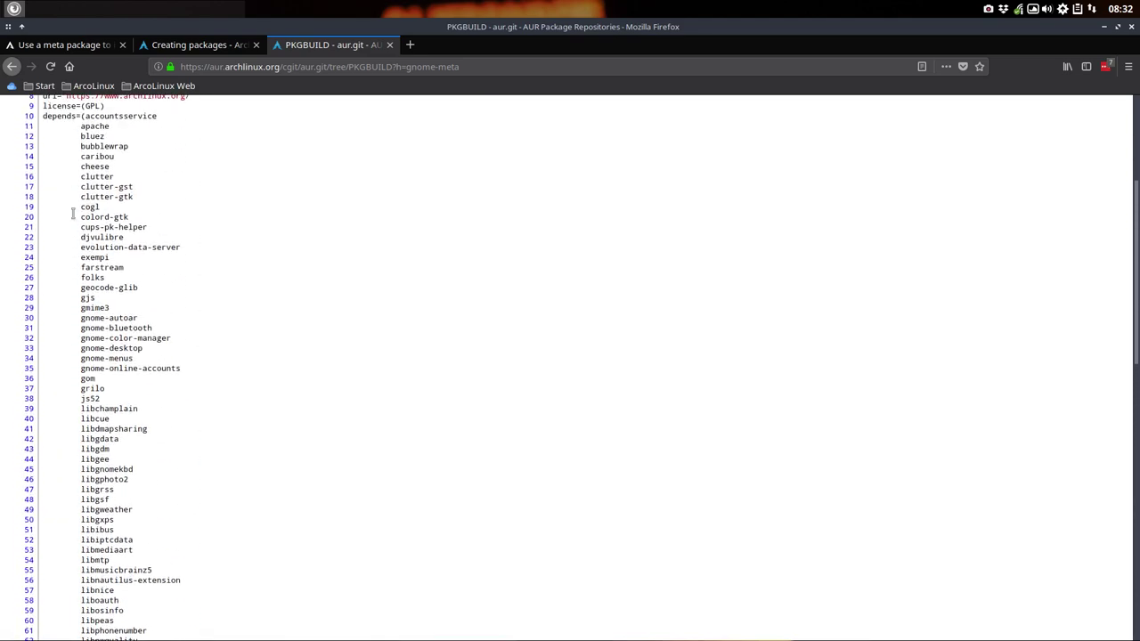
scroll(76, 218, "down", 18)
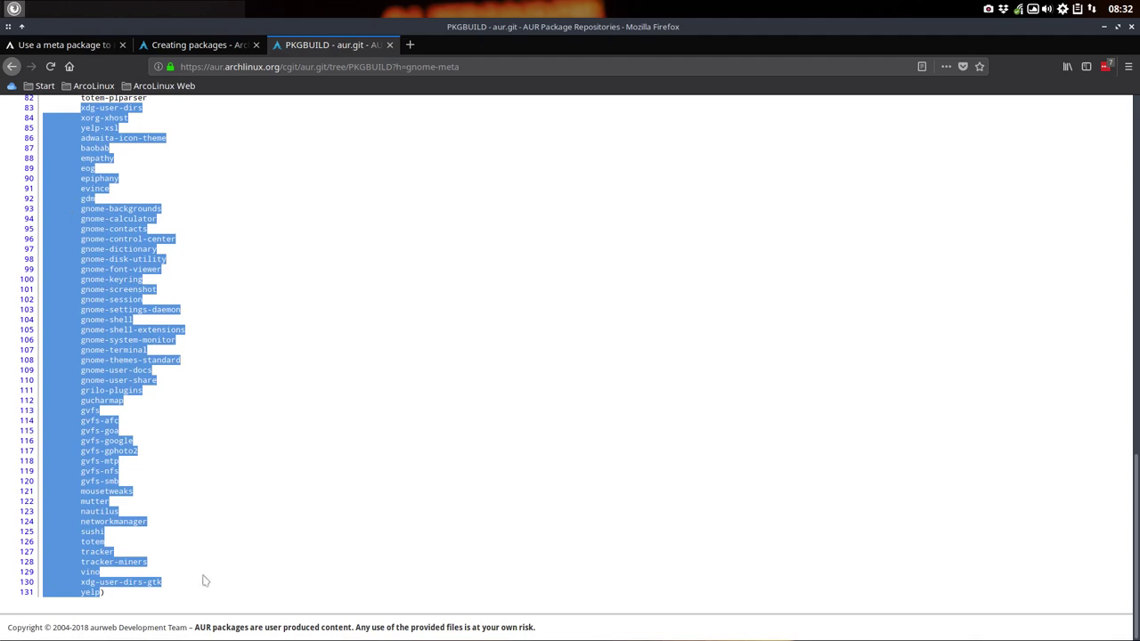
left_click(163, 606)
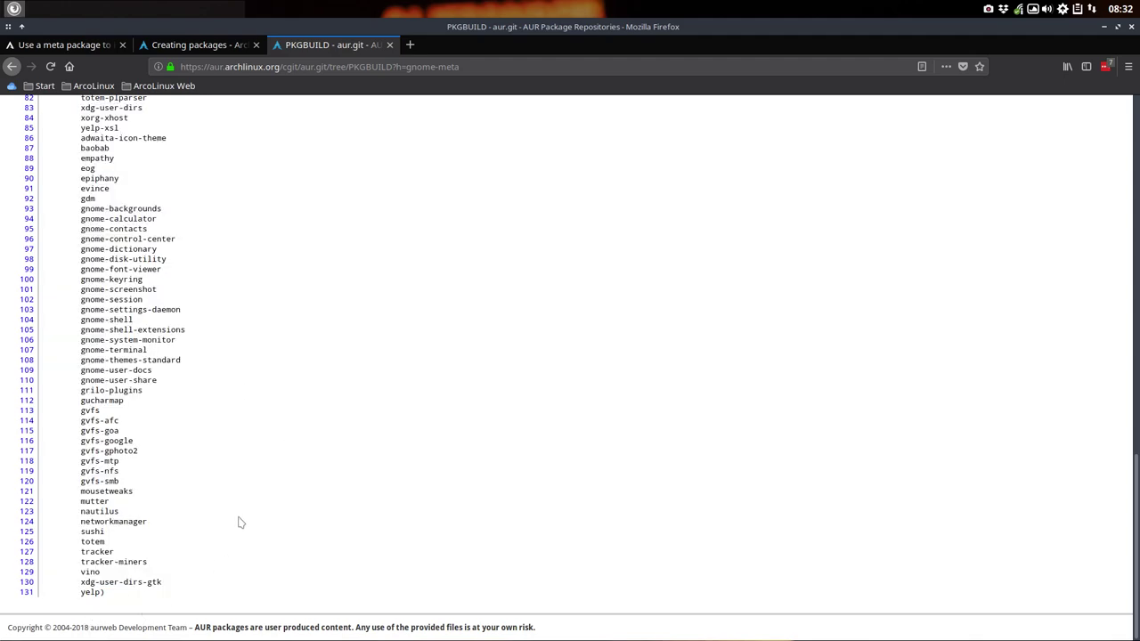
Step: Open the raw plain-text gnome-meta PKGBUILD and select all of its text
scroll(262, 435, "up", 20)
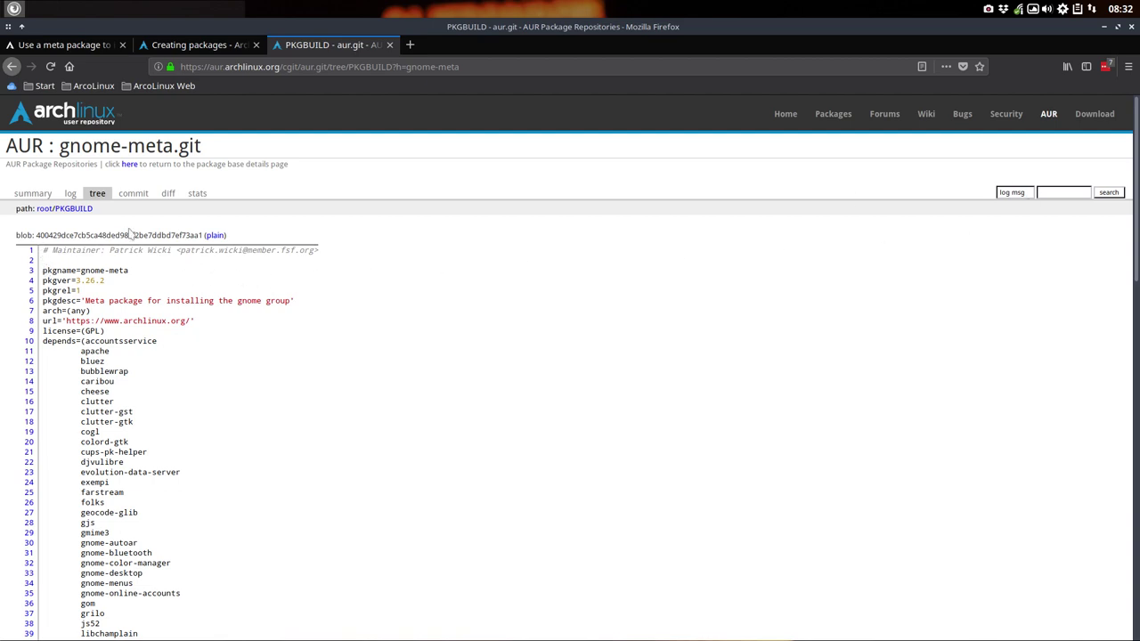
left_click(214, 236)
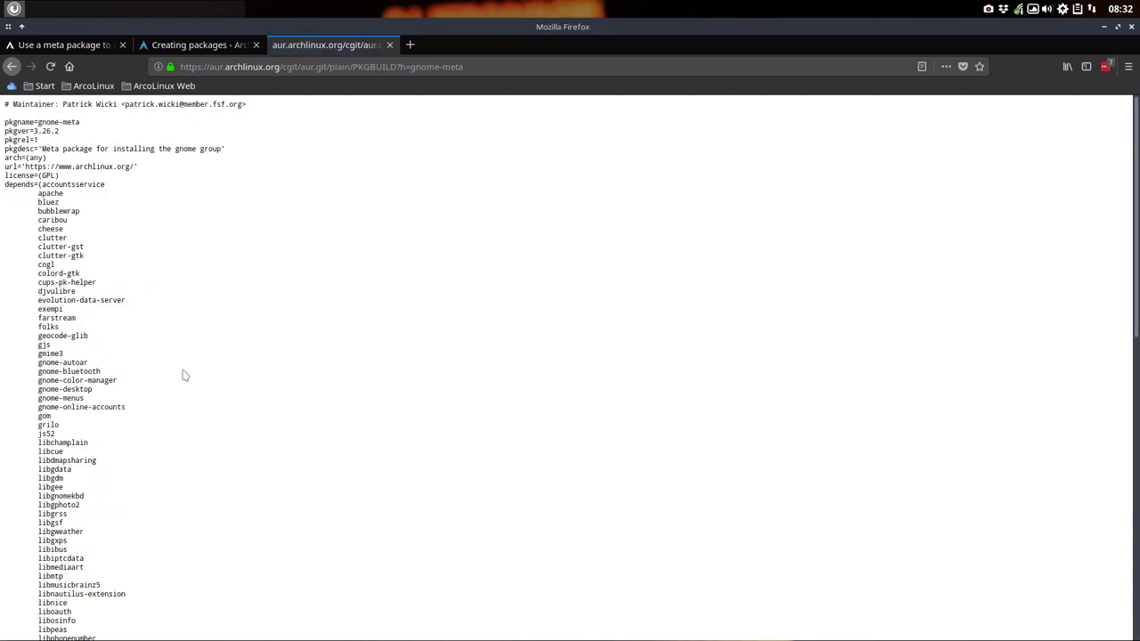
key("ctrl+a")
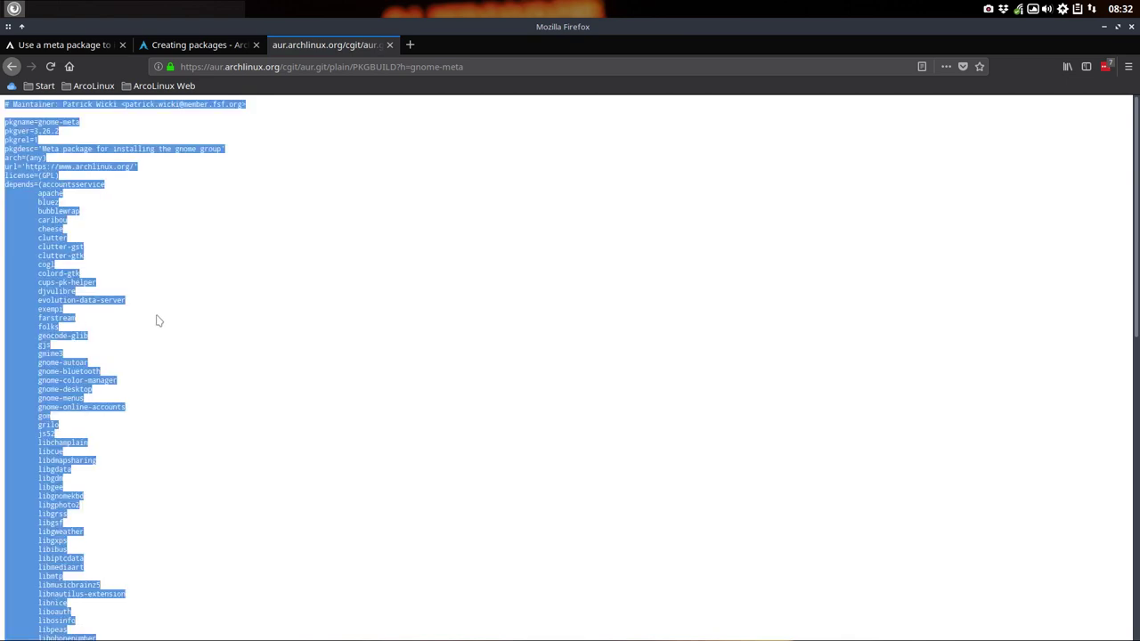
Step: Minimize Firefox and launch the file manager from the desktop menu
left_click(1105, 29)
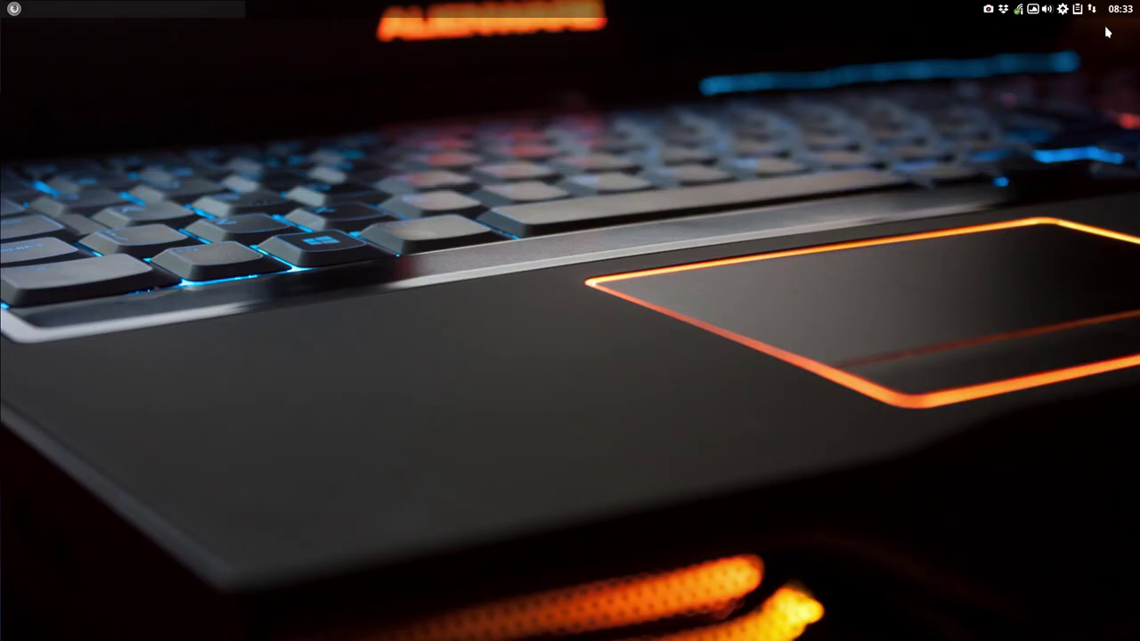
right_click(290, 256)
left_click(370, 191)
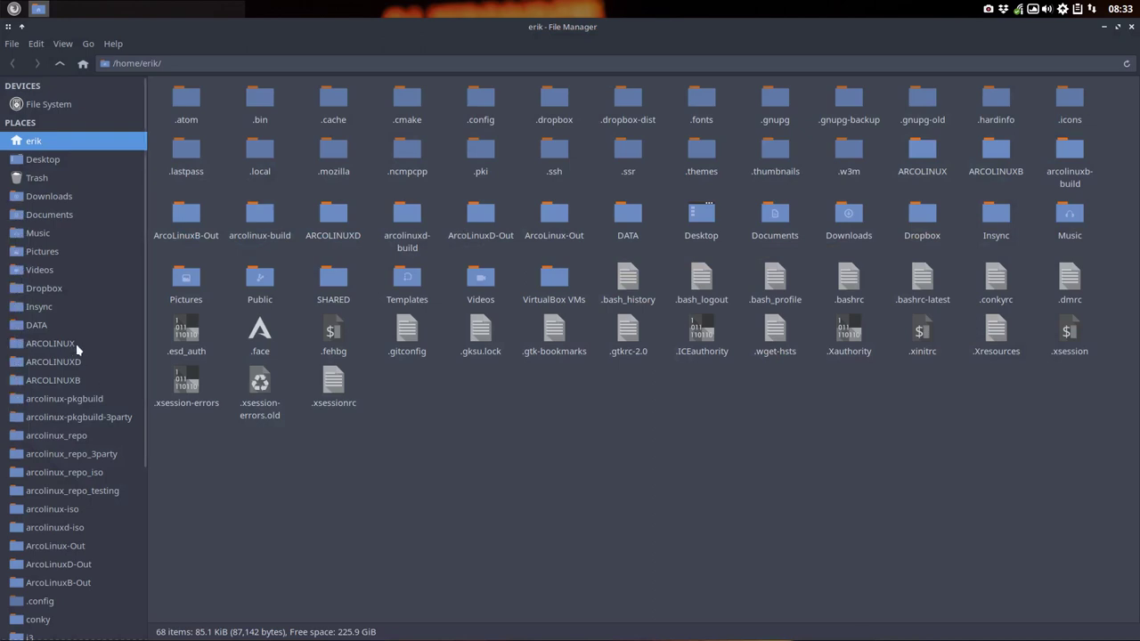
Step: Go to the ARCOLINUX > arcolinux-pkgbuild folder in Thunar
left_click(73, 346)
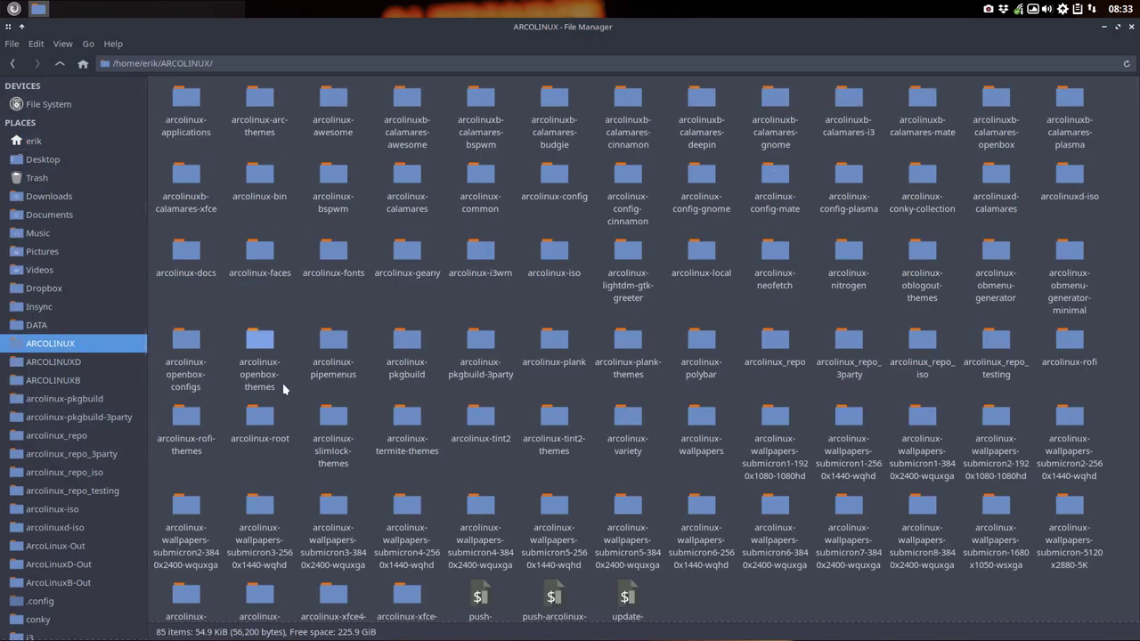
left_click(89, 399)
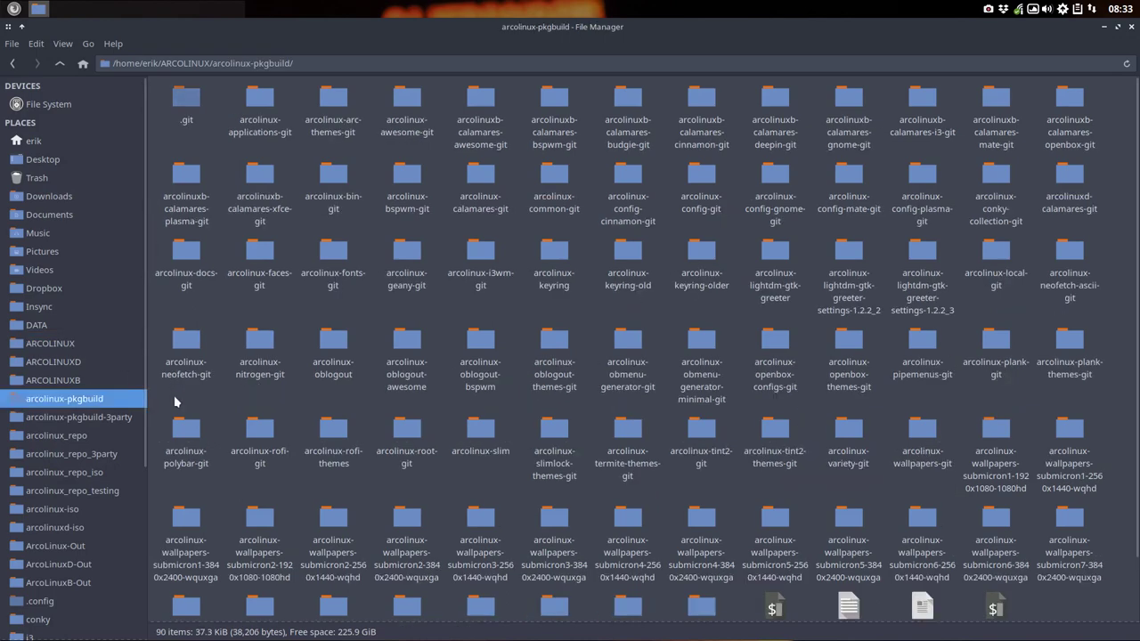
scroll(480, 436, "down", 2)
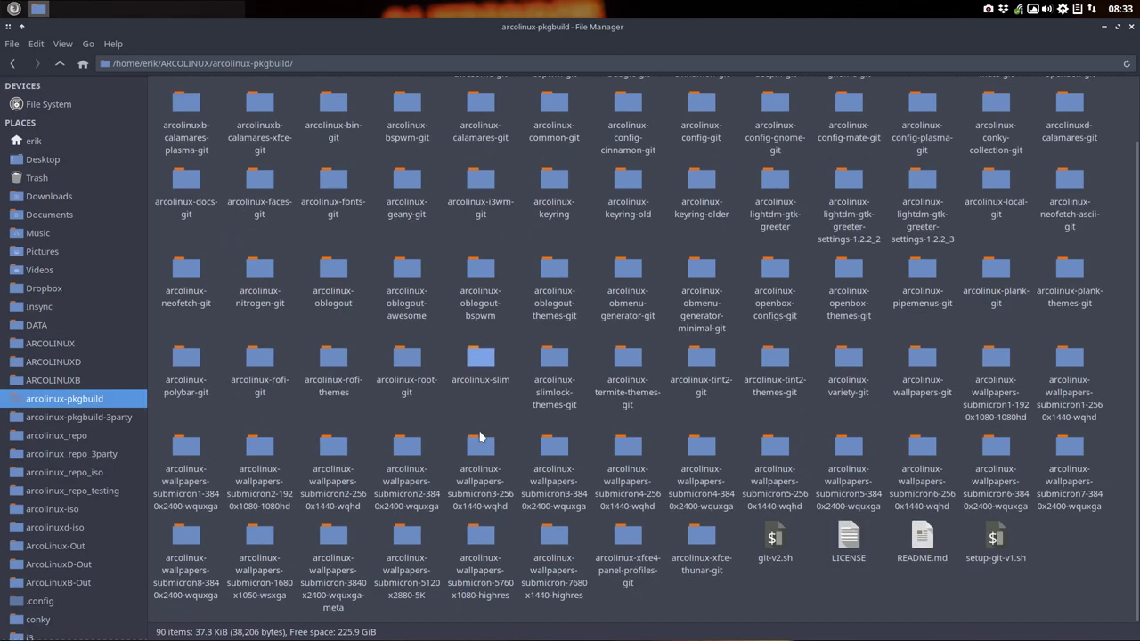
Step: Create an empty file named PKGBUILD in that folder and open it in the editor
right_click(871, 574)
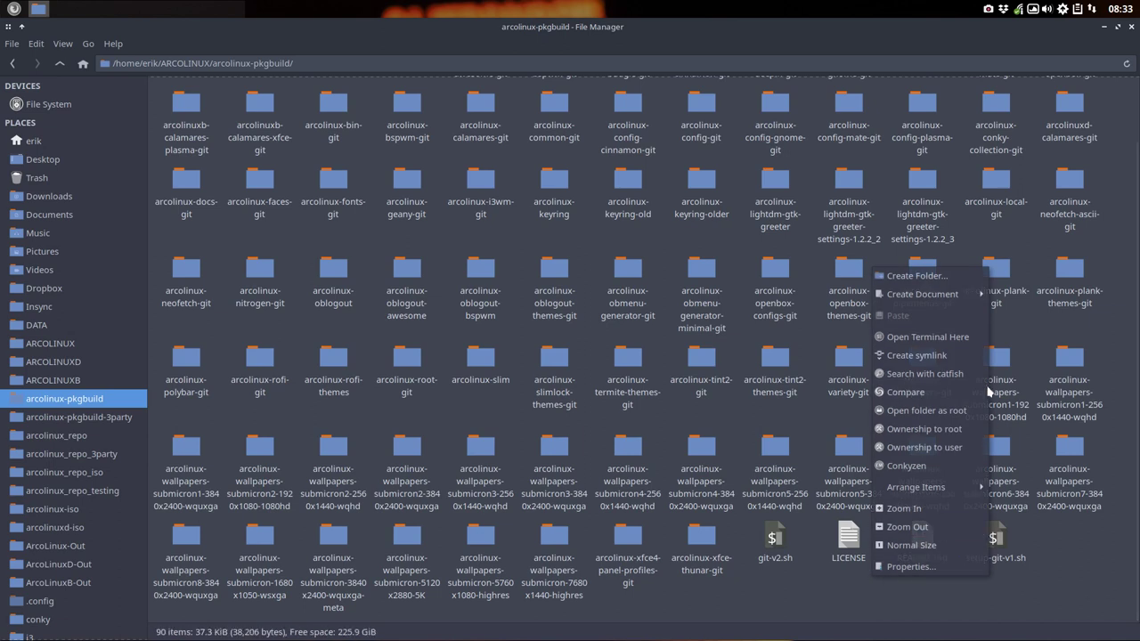
mouse_move(946, 305)
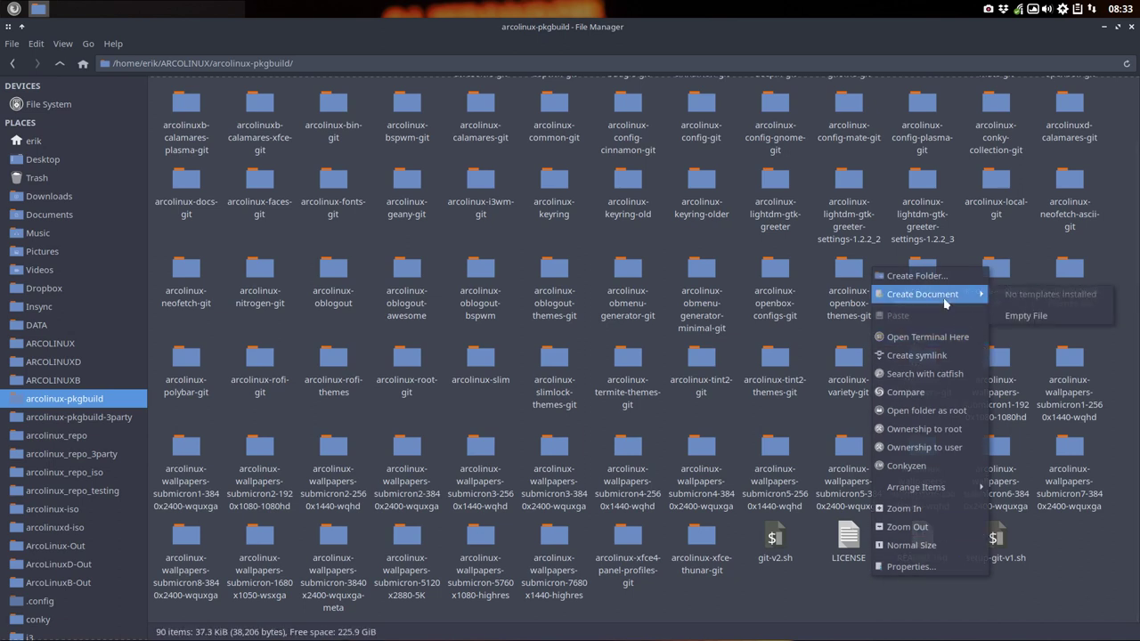
left_click(1020, 316)
type("PKGBUILD")
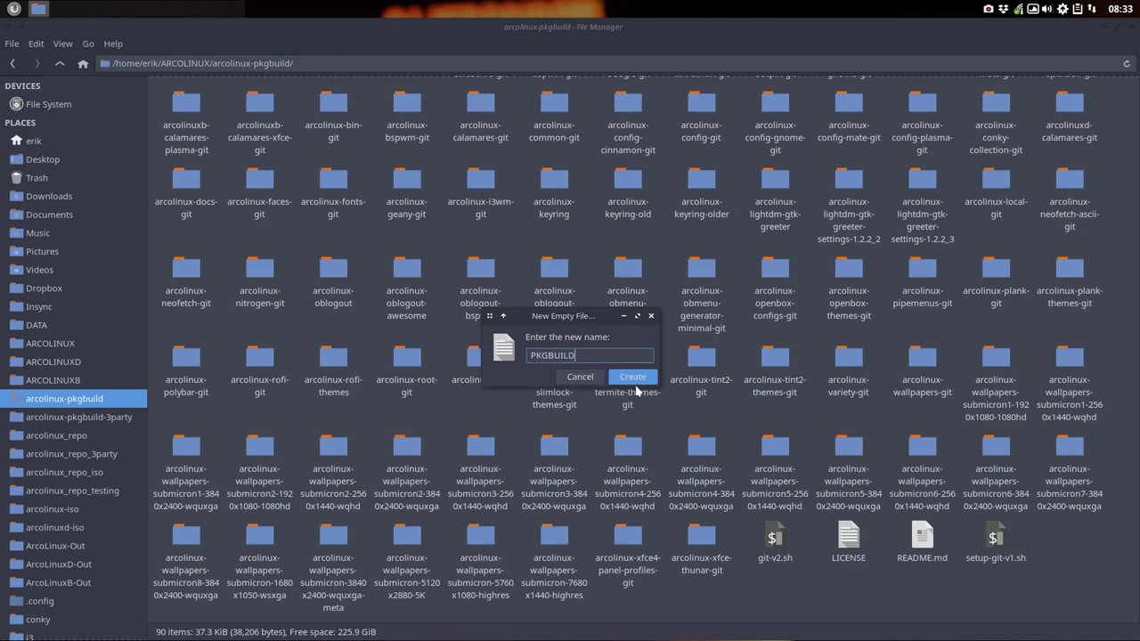
left_click(634, 382)
double_click(922, 539)
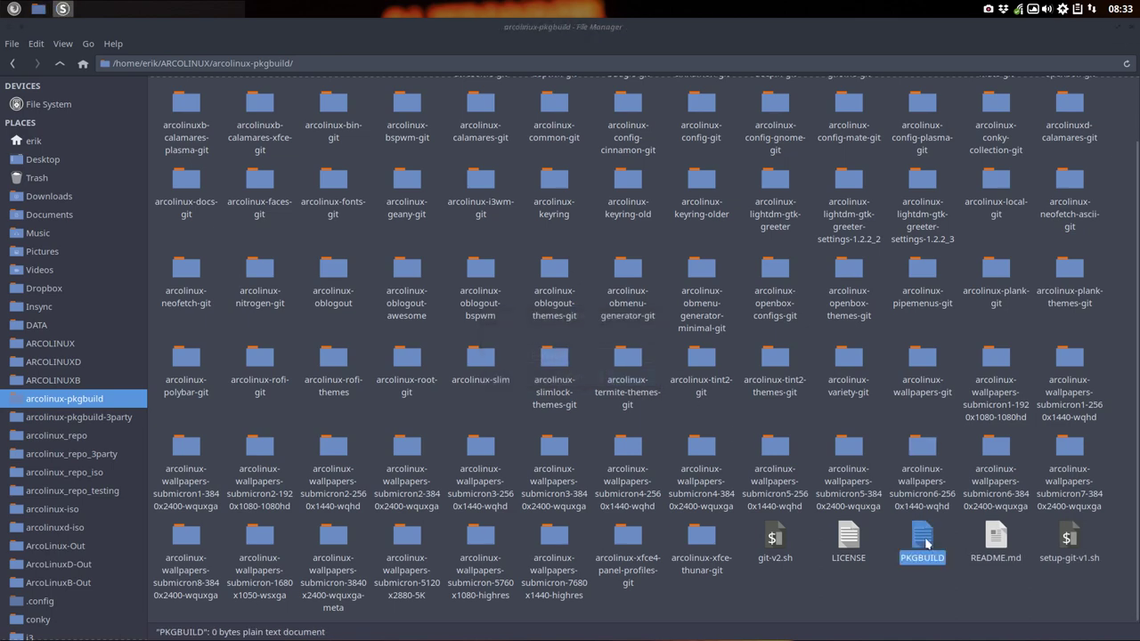
Step: Paste the gnome-meta PKGBUILD text into PKGBUILD and close all other editor tabs
key("ctrl+v")
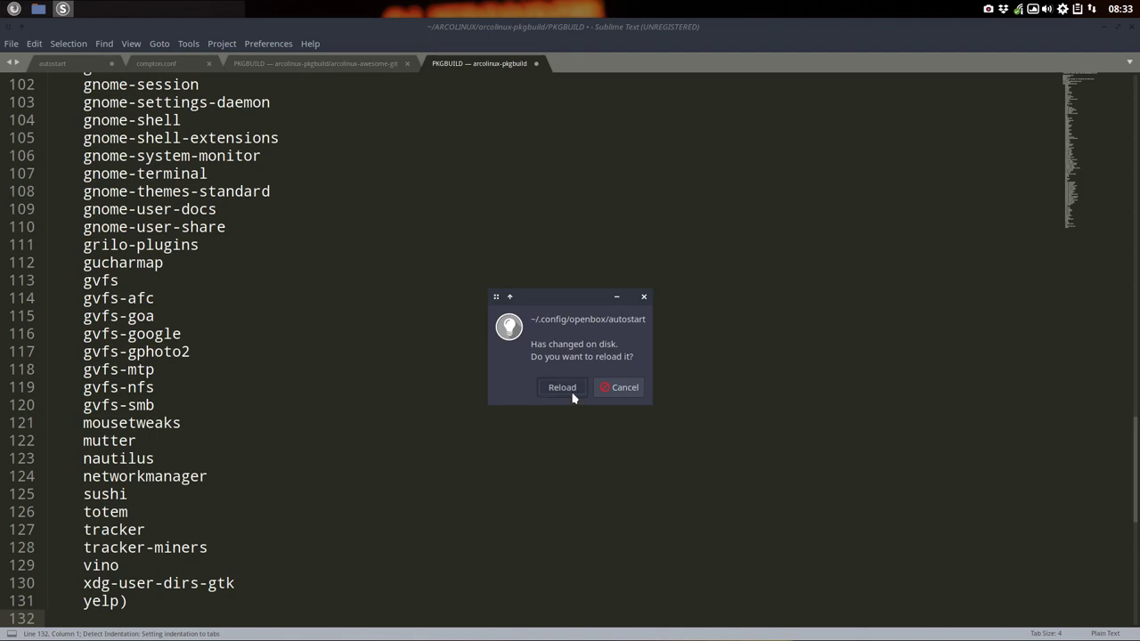
left_click(560, 389)
right_click(475, 69)
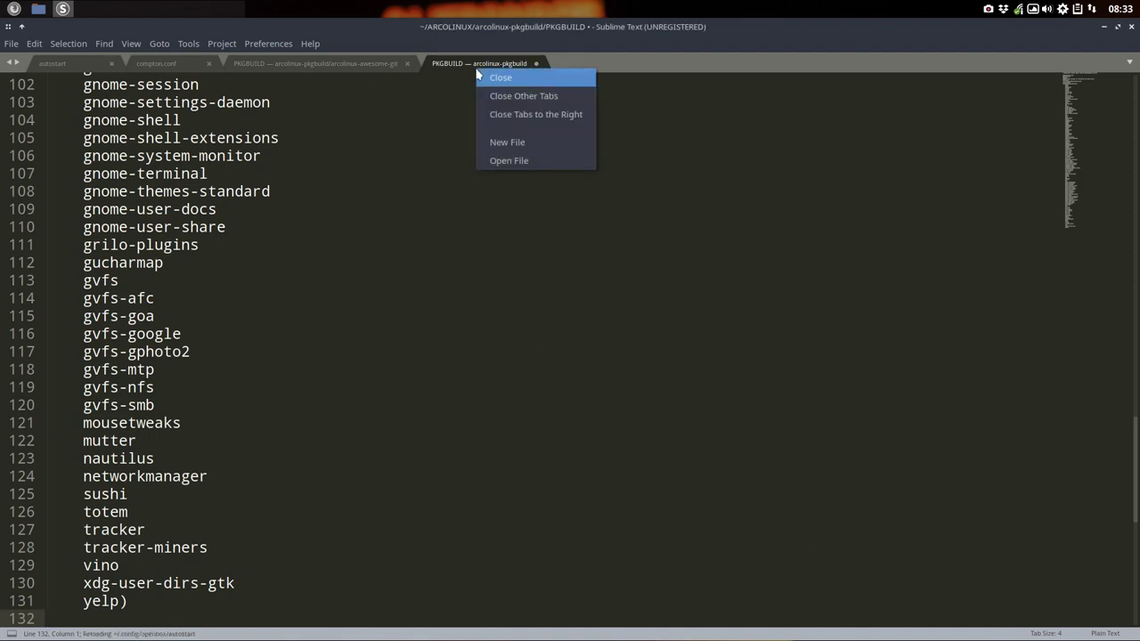
left_click(547, 95)
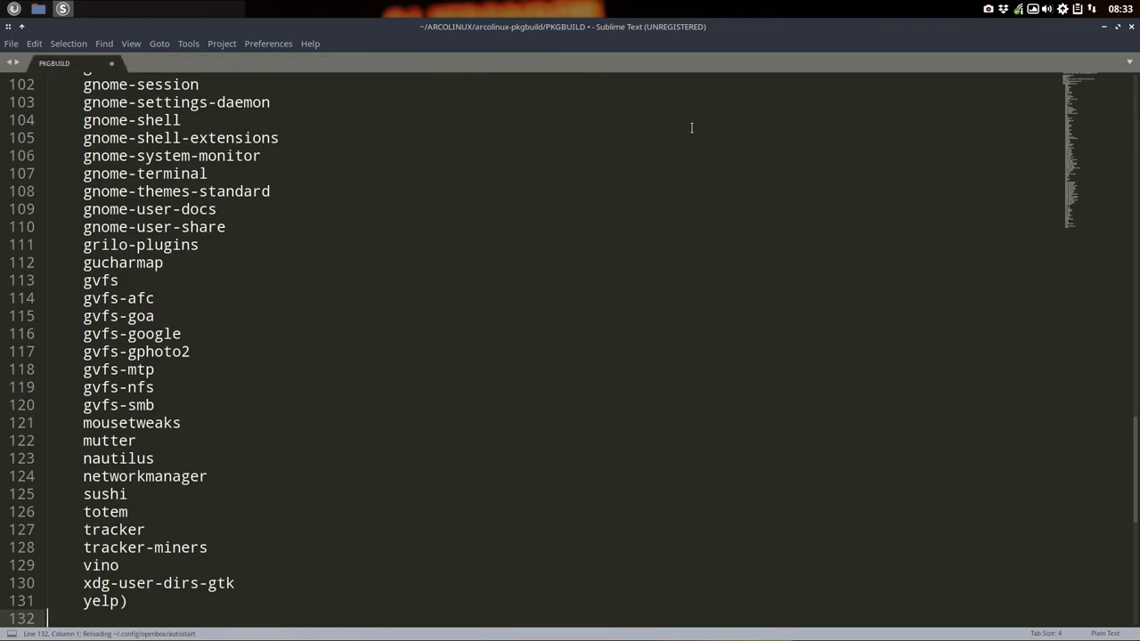
Step: Minimize the editor and start a 'sudo pacman -S' command in a new terminal
left_click(1104, 29)
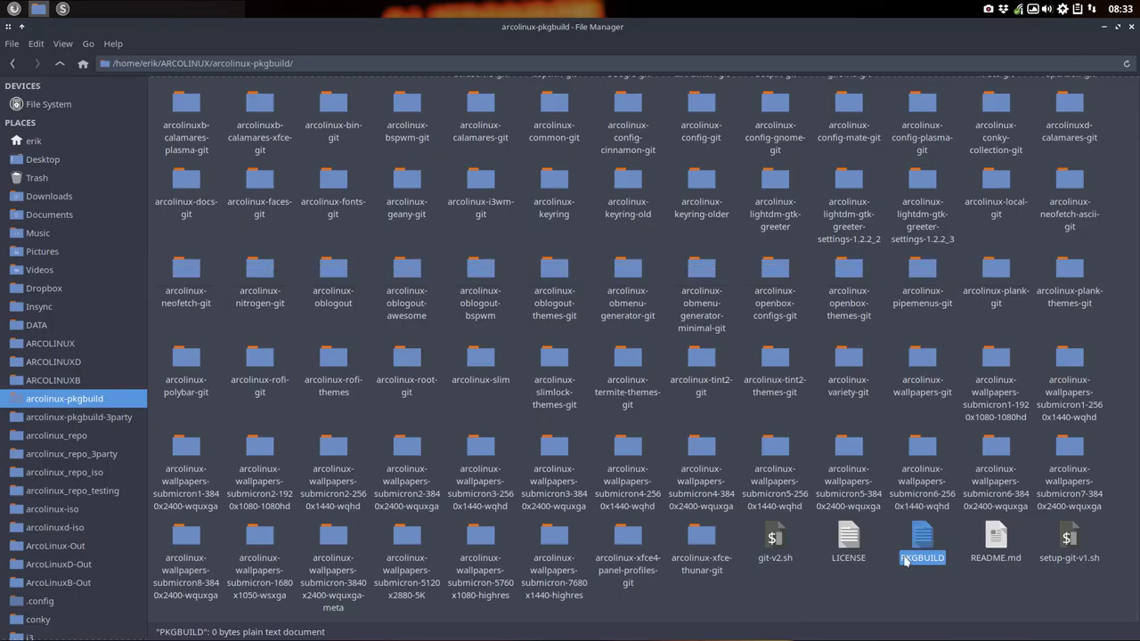
left_click(697, 423)
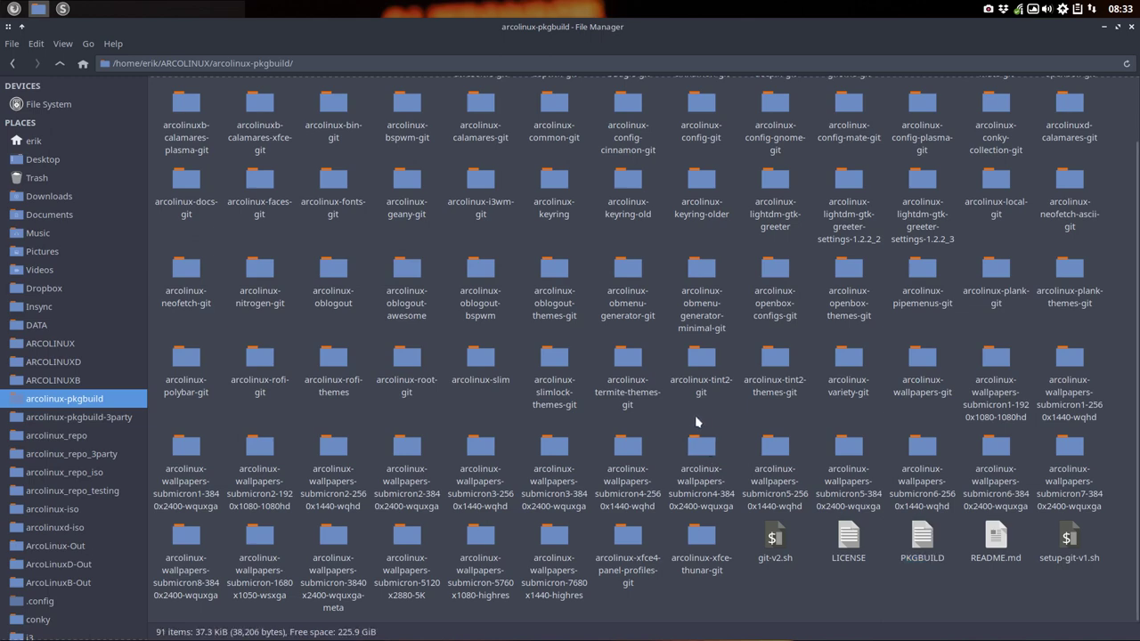
key("ctrl+alt+t")
type("sud")
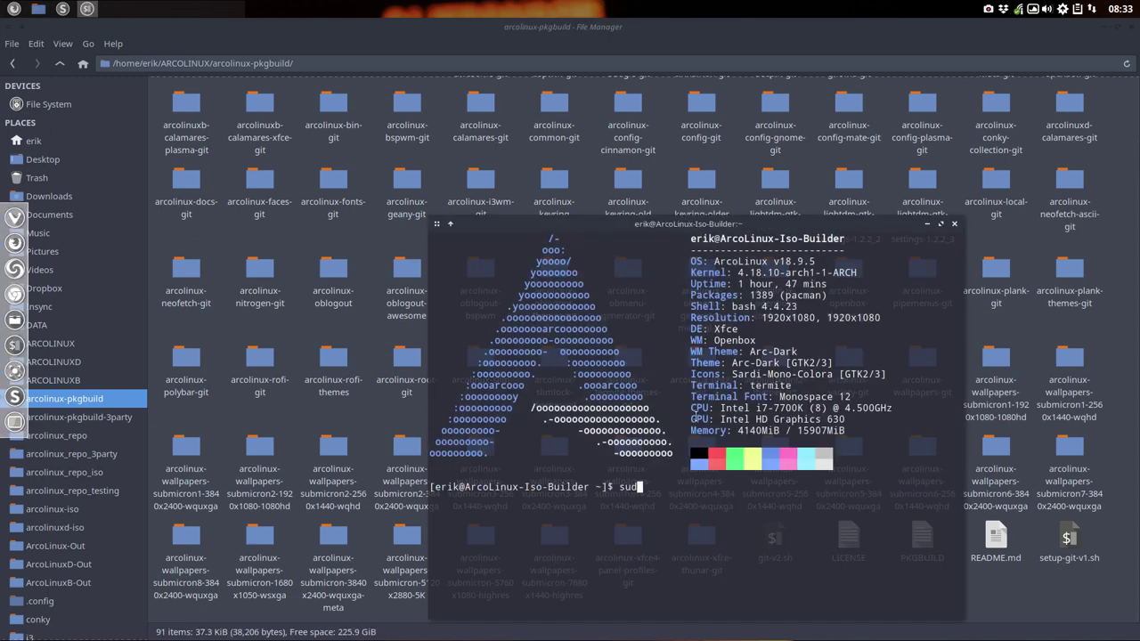
type("o pacman -S arcopl")
Step: Autocomplete the package name to list all arcolinux-wallpapers-submicron packages
key("BackSpace")
key("BackSpace")
type("linux-")
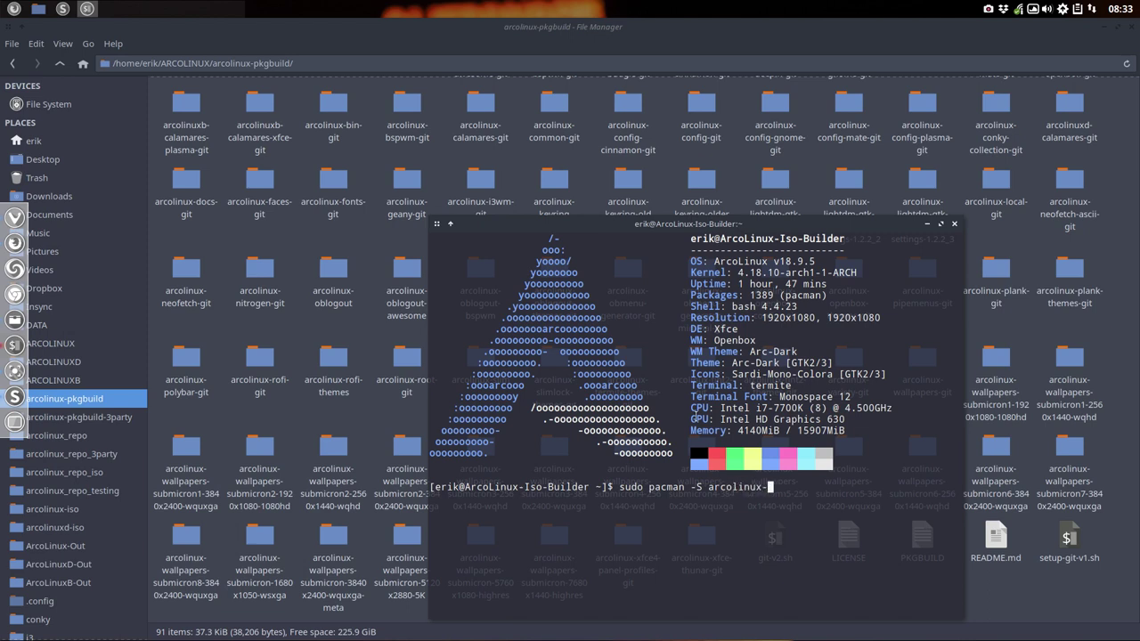
type("wall")
key("Tab")
type("sub")
key("Tab")
key("Tab")
key("Tab")
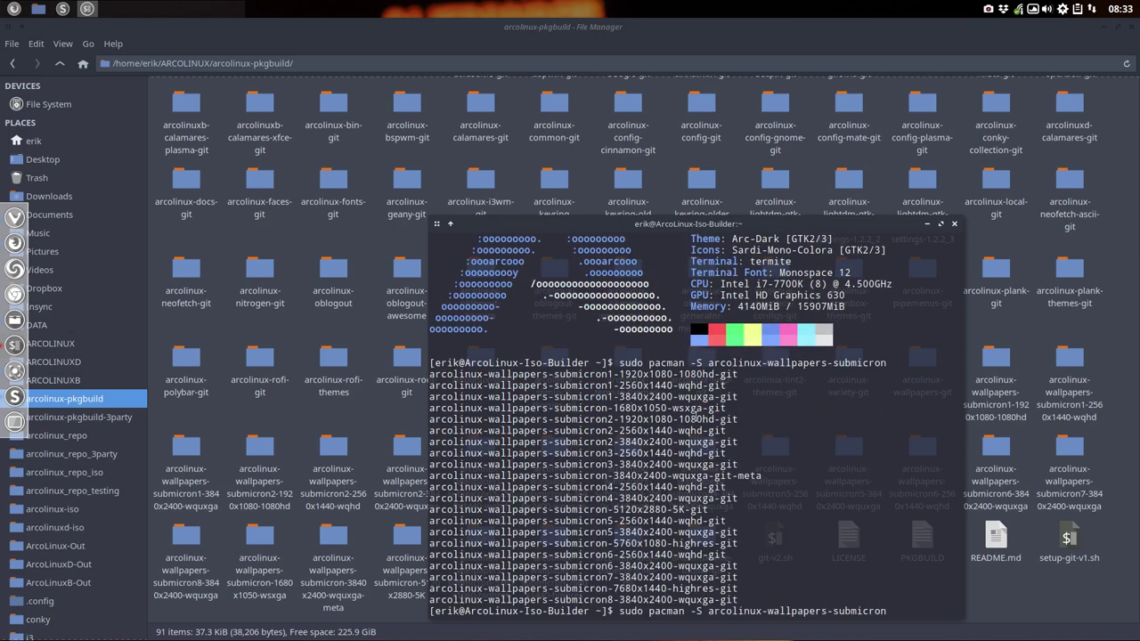
Step: Compare resolutions in the listing and complete the name arcolinux-wallpapers-submicron1-1920x1080-1080hd-git
left_click_drag(762, 476, 486, 476)
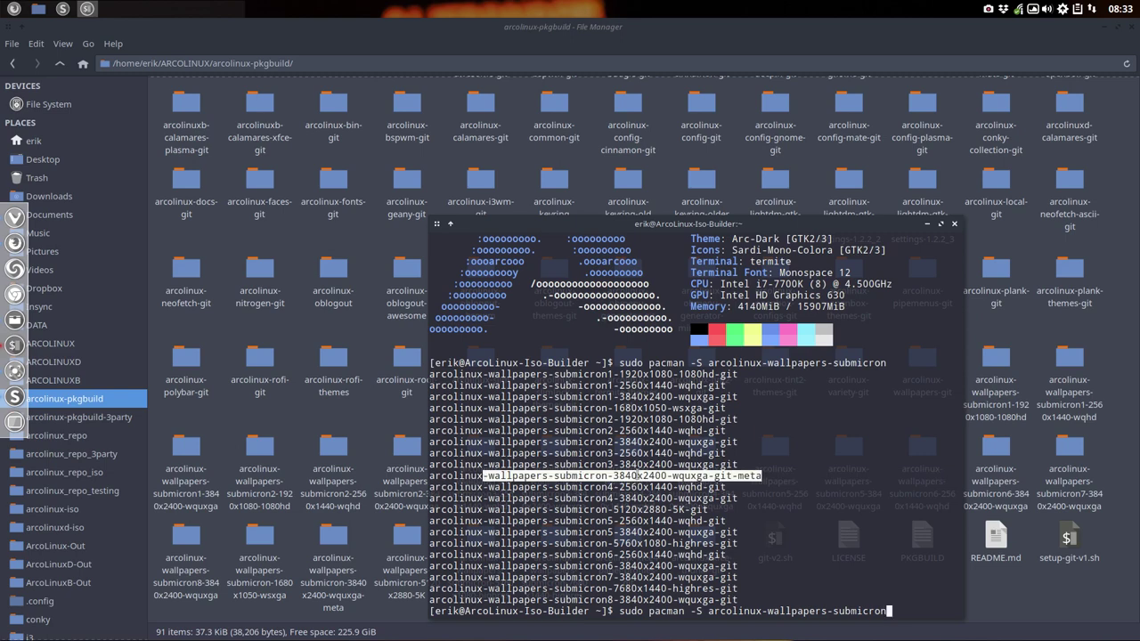
left_click(616, 476)
left_click_drag(613, 476, 667, 476)
left_click(625, 374)
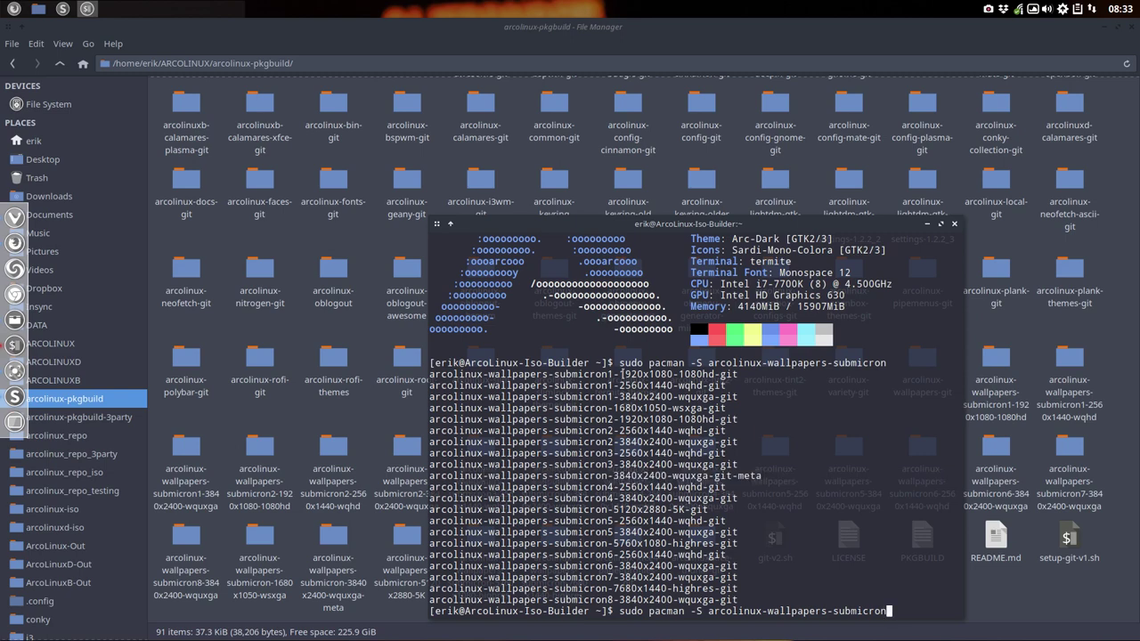
left_click_drag(618, 374, 673, 374)
type("1-1920")
key("Tab")
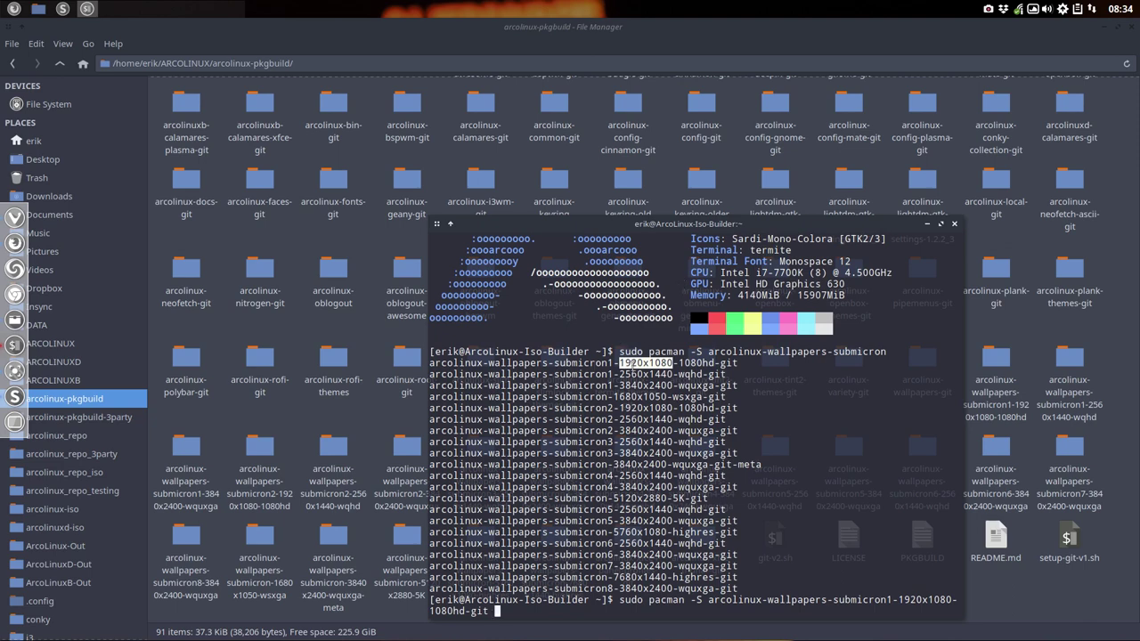
Step: Highlight the 2560x1440 resolution in the submicron2, submicron3 and submicron4 package names
left_click_drag(614, 408, 674, 408)
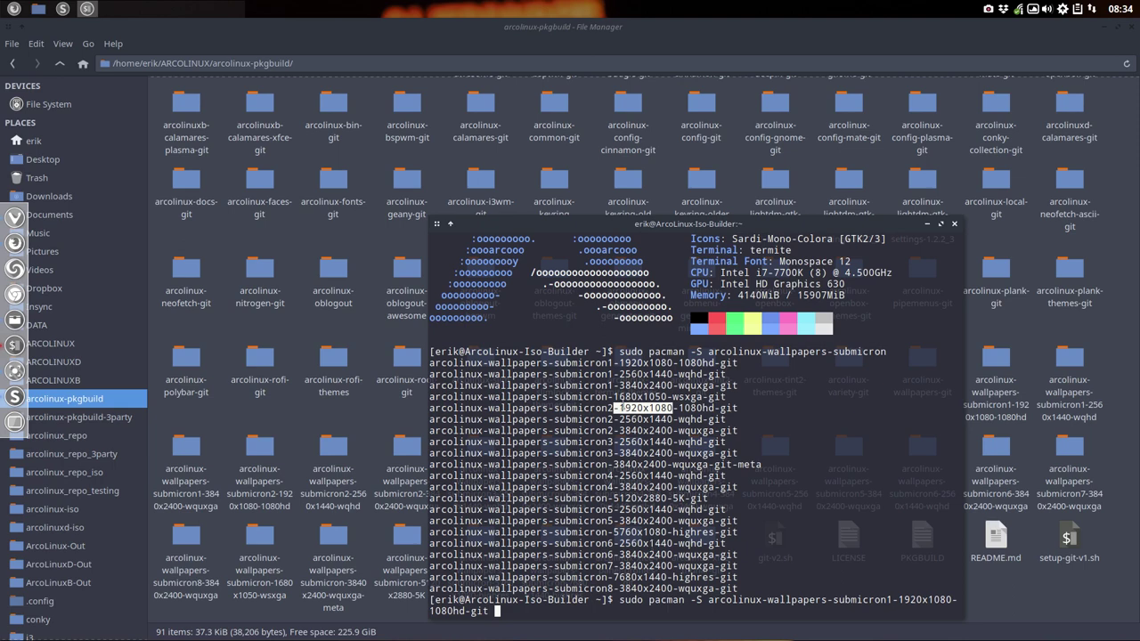
left_click_drag(619, 419, 672, 418)
left_click_drag(615, 374, 661, 375)
left_click_drag(619, 419, 672, 418)
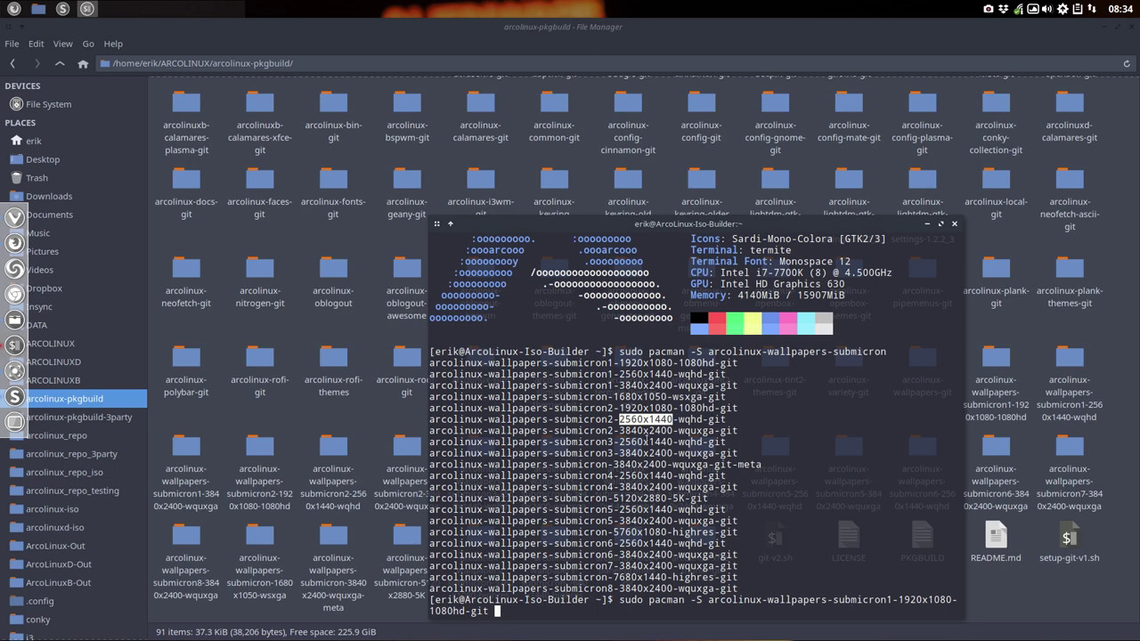
left_click_drag(619, 442, 681, 442)
left_click_drag(620, 475, 673, 476)
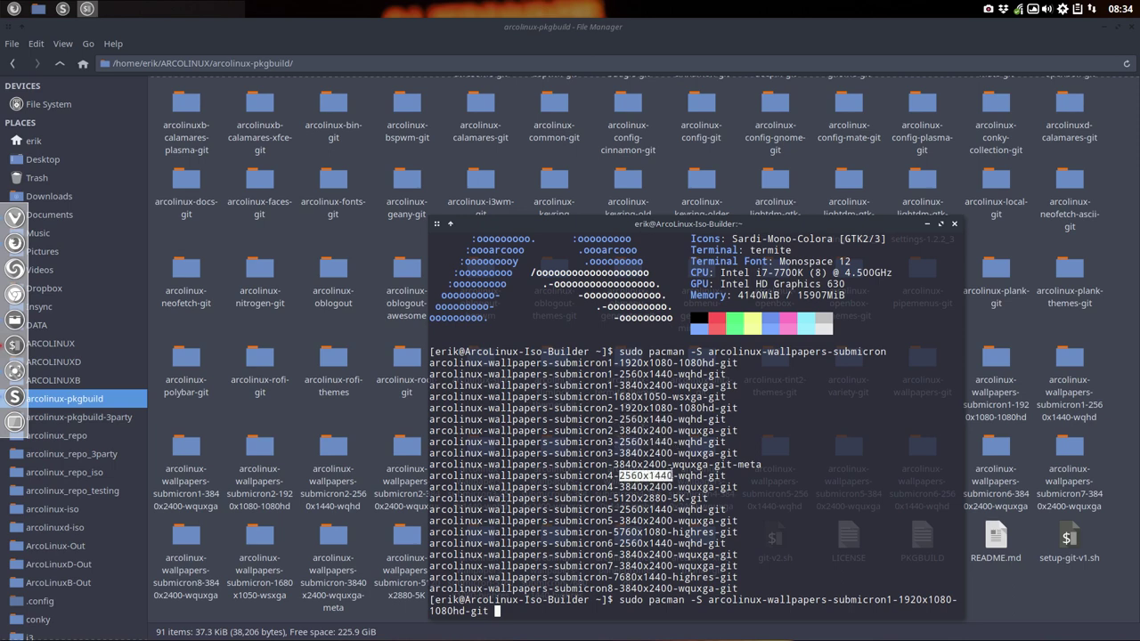
Step: Highlight 2560x1440 in the submicron5, submicron6 and submicron1 names, then hide the terminal
left_click_drag(620, 509, 670, 509)
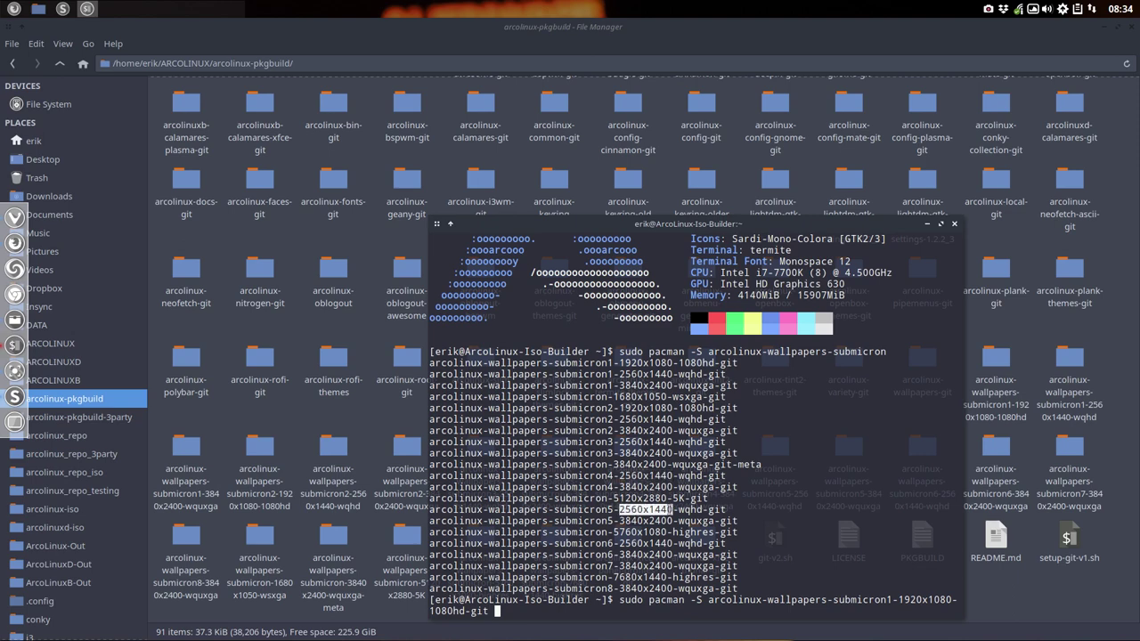
left_click_drag(620, 543, 668, 543)
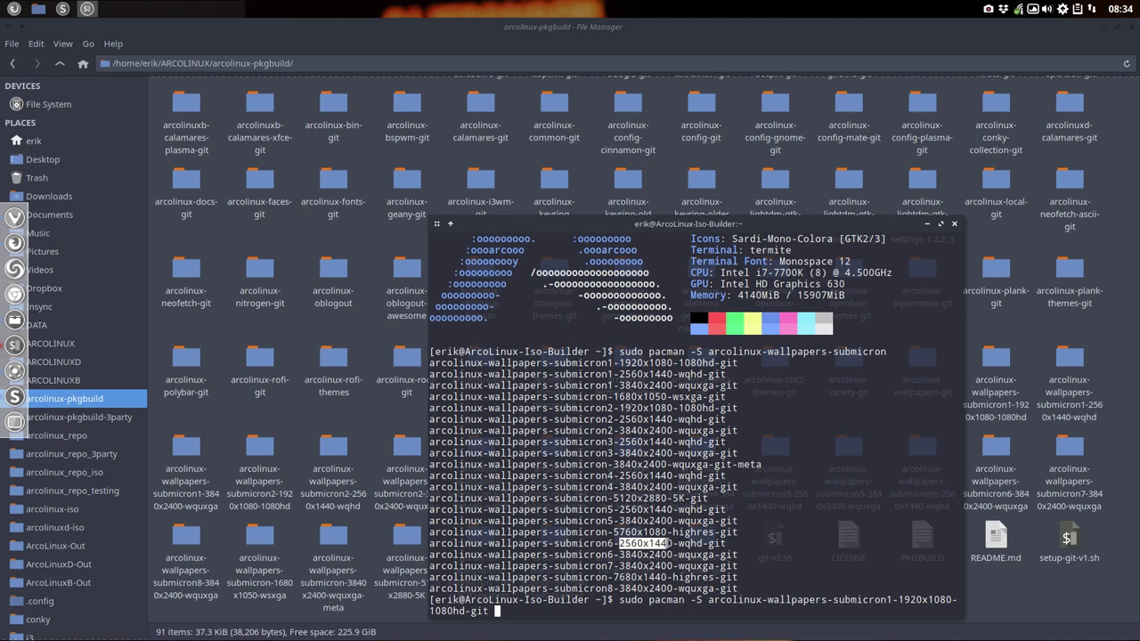
left_click(643, 545)
left_click_drag(619, 543, 673, 544)
left_click_drag(619, 374, 674, 374)
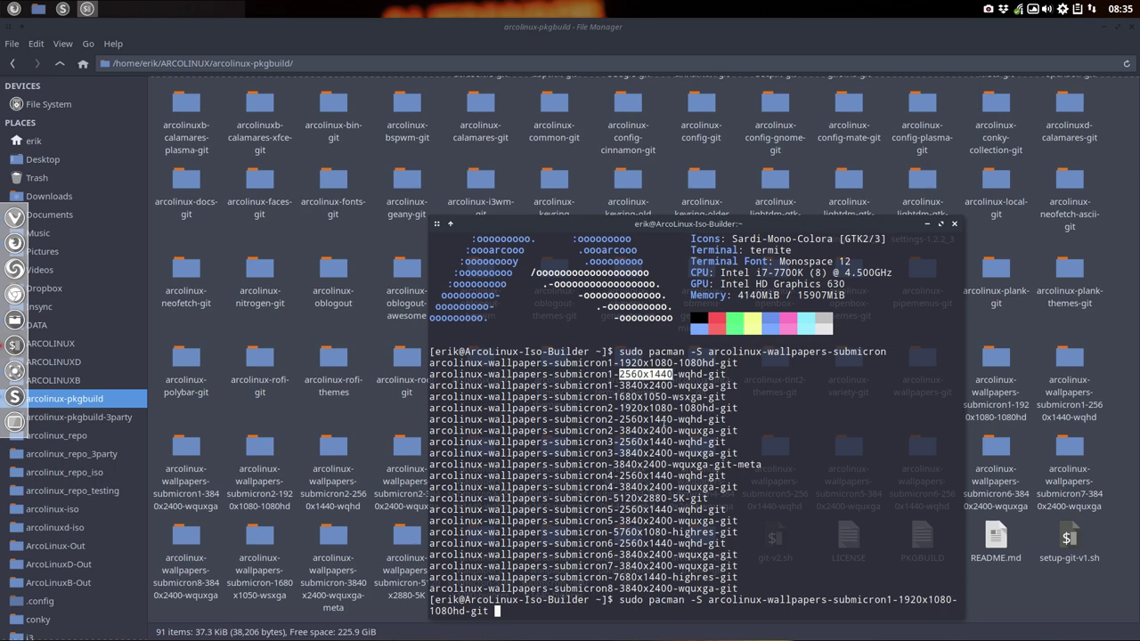
left_click_drag(763, 221, 703, 224)
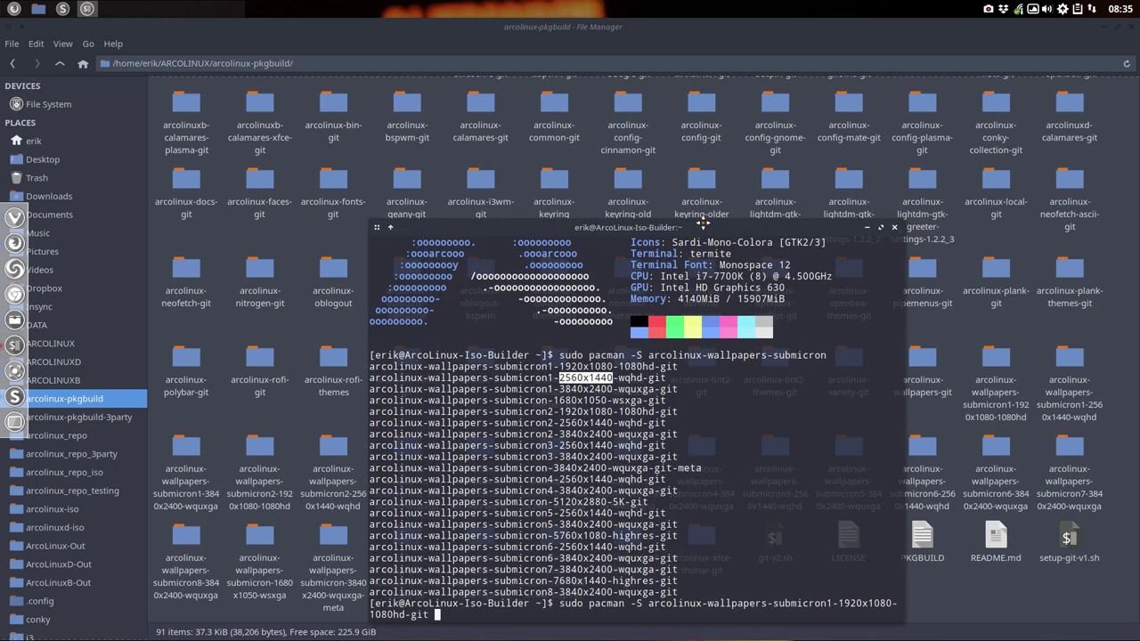
key("alt+F4")
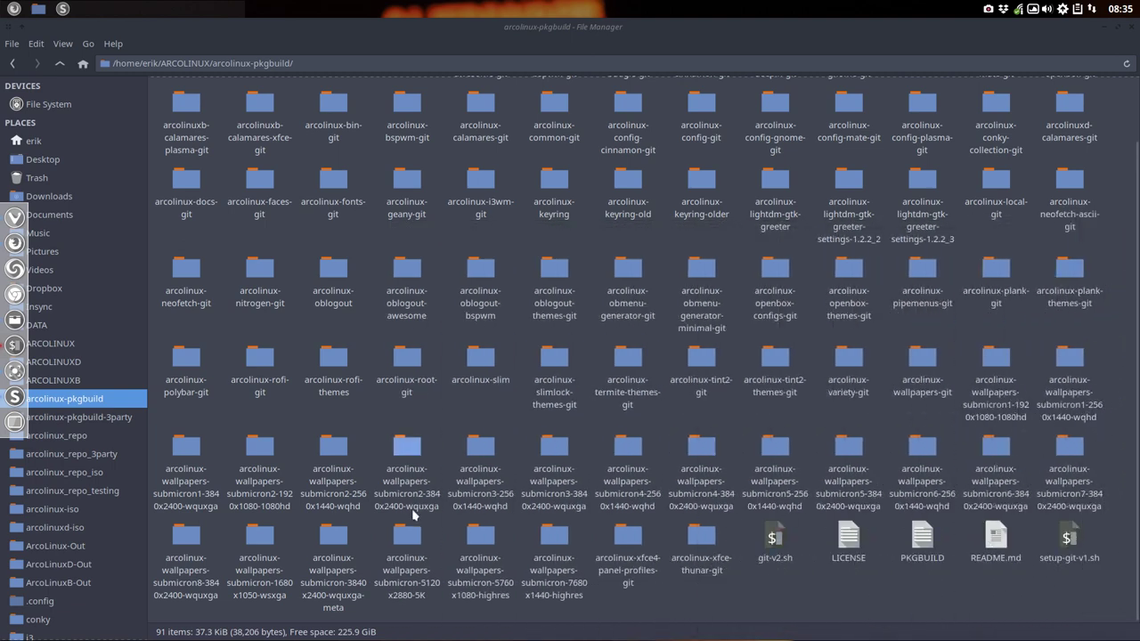
Step: Duplicate the arcolinux-wallpapers-submicron-3840x2400-wquxga-meta folder in arcolinux-pkgbuild
left_click(334, 540)
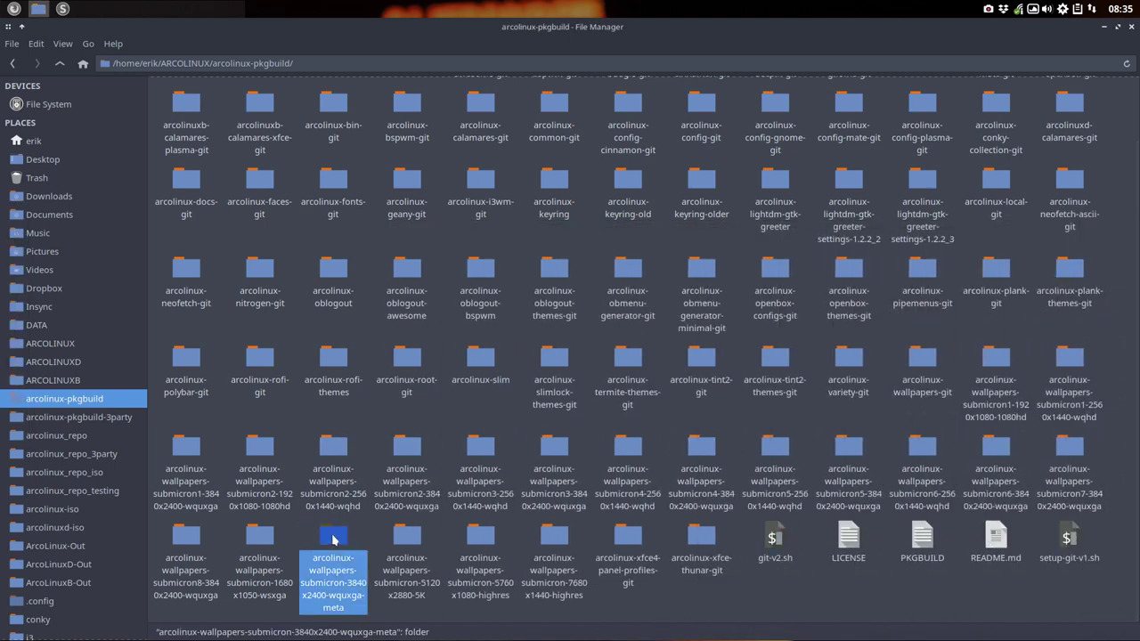
double_click(334, 540)
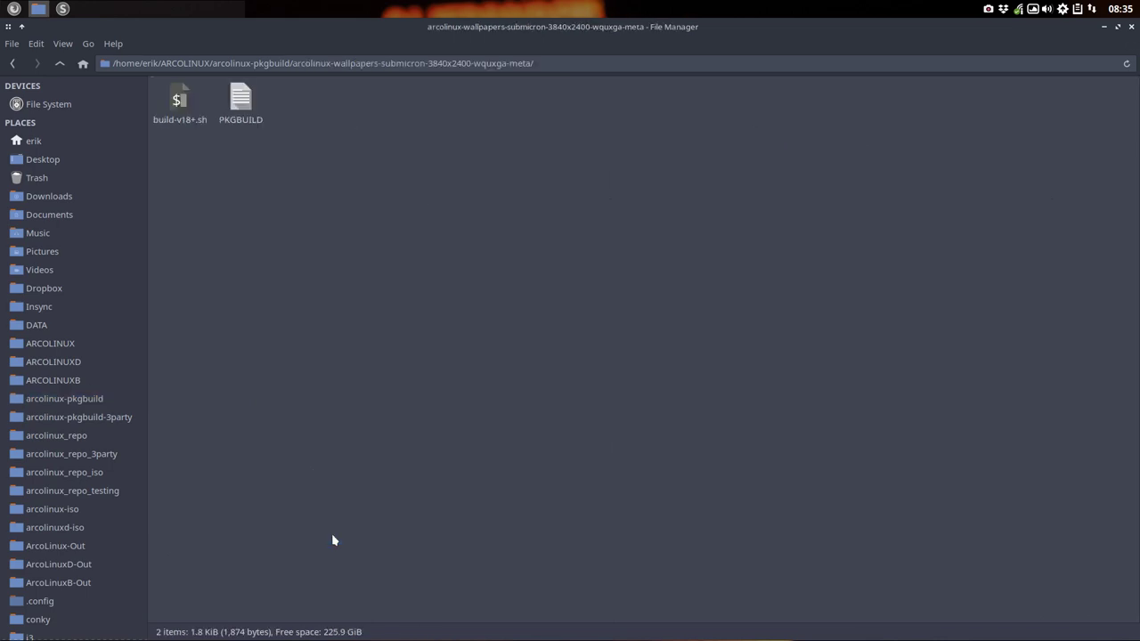
left_click(59, 63)
left_click(339, 527)
left_click(344, 545)
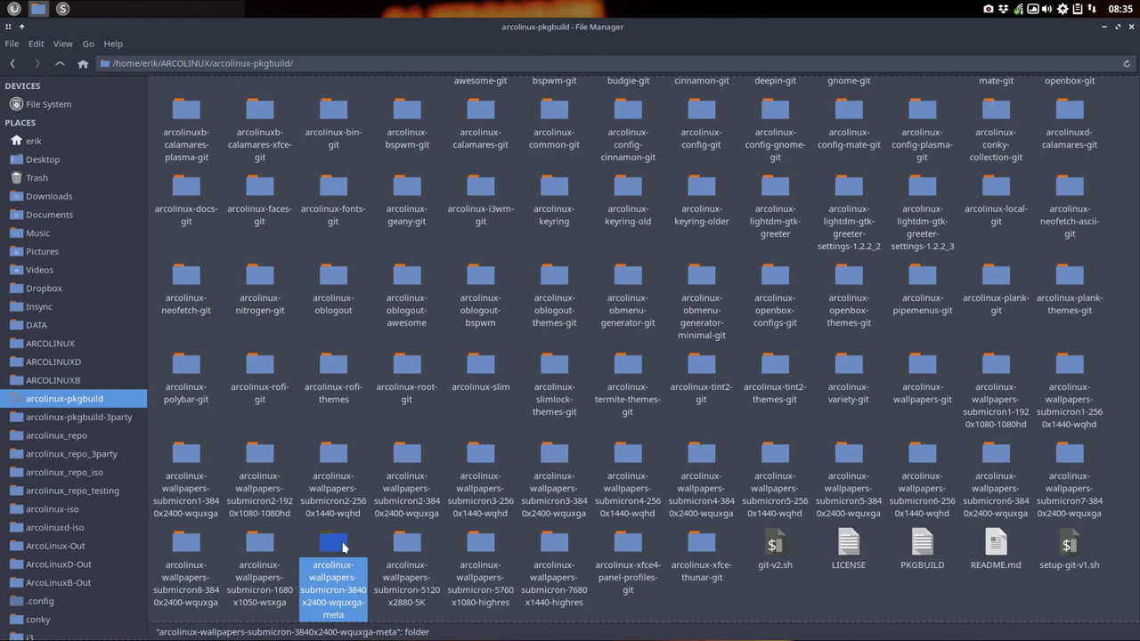
key("ctrl+c")
key("ctrl+v")
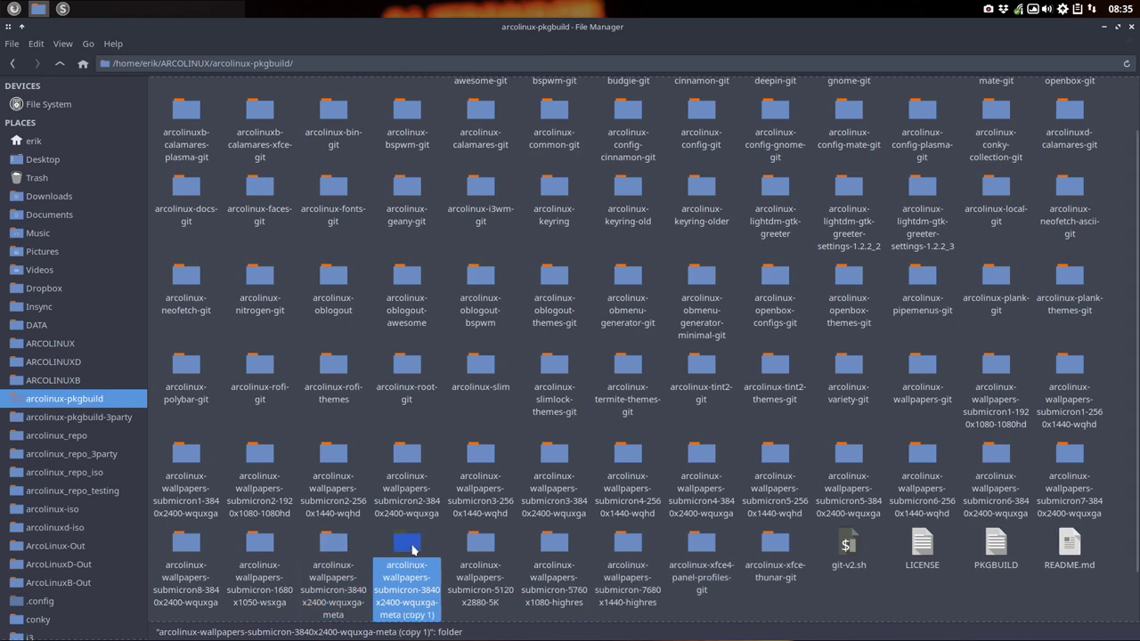
Step: Rename the copy to arcolinux-wallpapers-submicron-2560x1440-wqhd-meta and bring the terminal back down
key("F2")
key("End")
key("BackSpace")
key("BackSpace")
key("BackSpace")
key("BackSpace")
key("BackSpace")
key("BackSpace")
key("BackSpace")
key("BackSpace")
key("BackSpace")
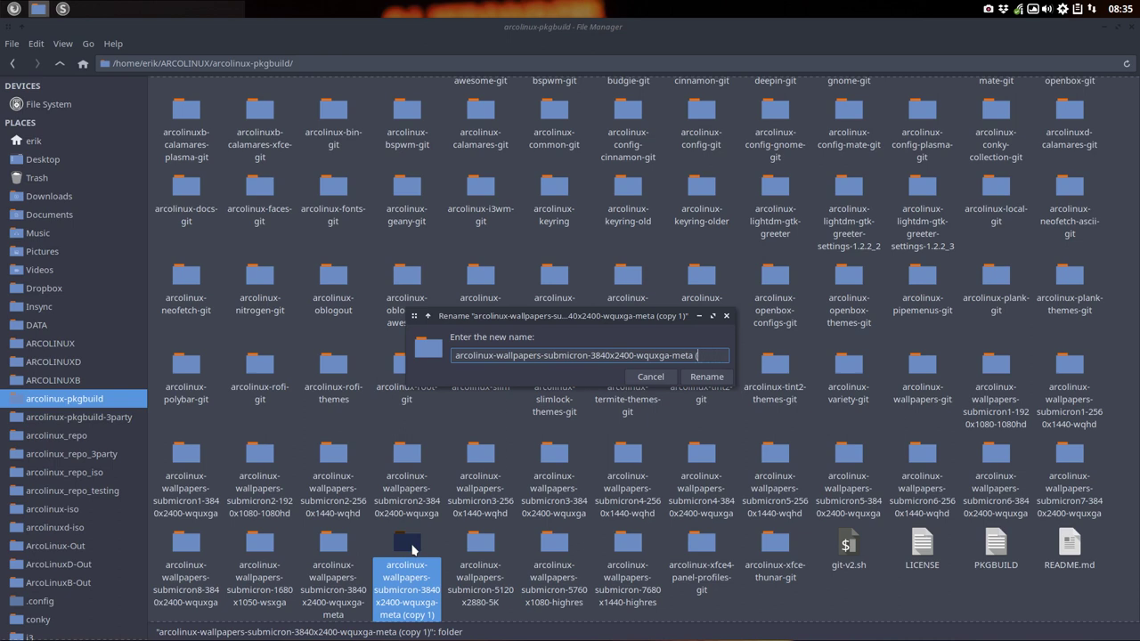
key("Left")
key("BackSpace")
key("BackSpace")
key("BackSpace")
key("BackSpace")
key("BackSpace")
type("qhd")
key("BackSpace")
key("BackSpace")
key("BackSpace")
key("BackSpace")
type("1440")
key("BackSpace")
key("BackSpace")
key("BackSpace")
key("BackSpace")
type("2560")
key("Return")
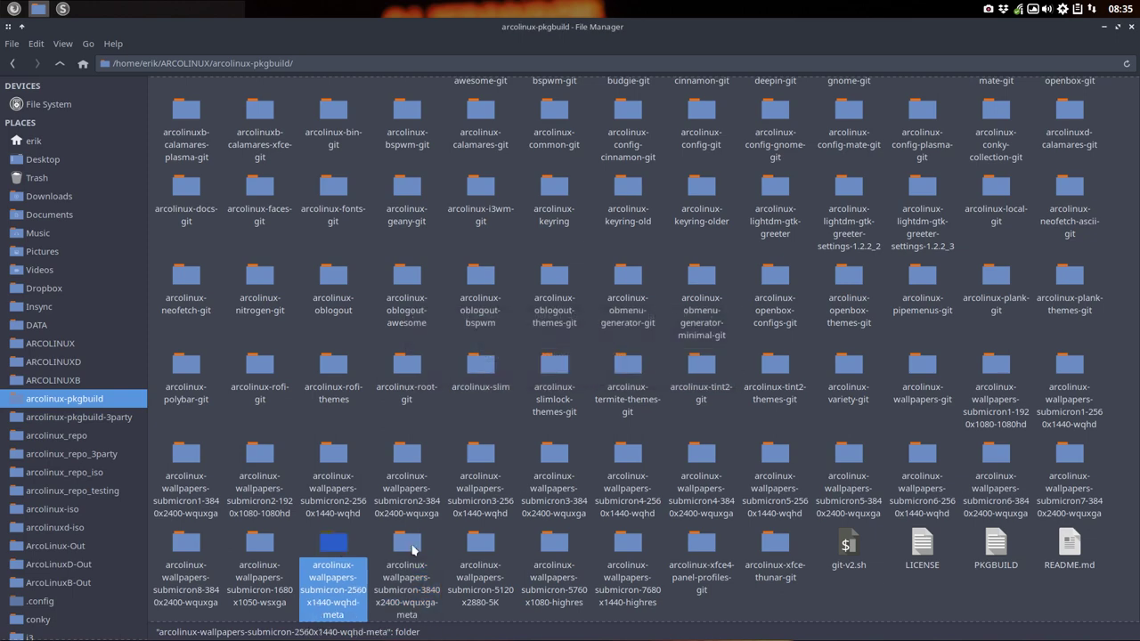
scroll(383, 551, "down", 1)
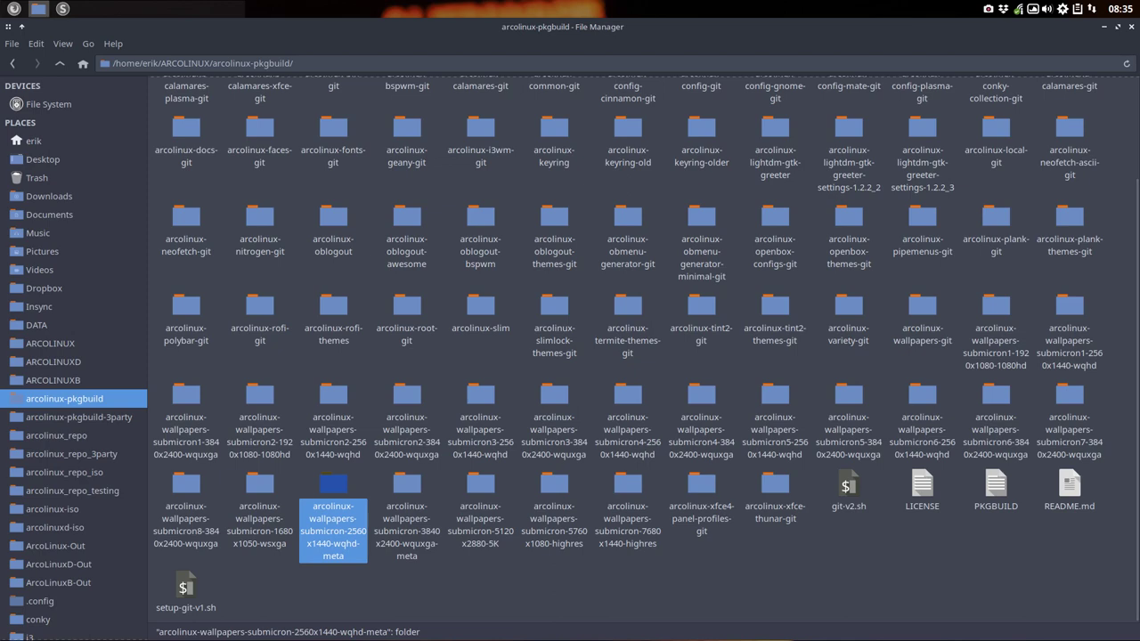
left_click_drag(1138, 184, 955, 130)
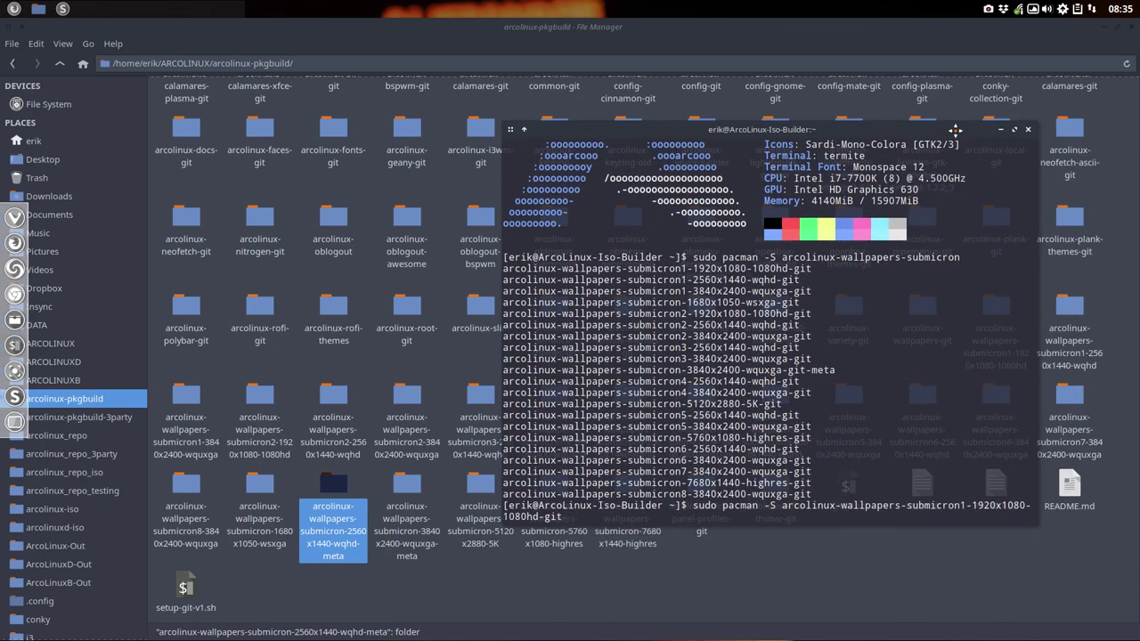
left_click_drag(693, 279, 757, 280)
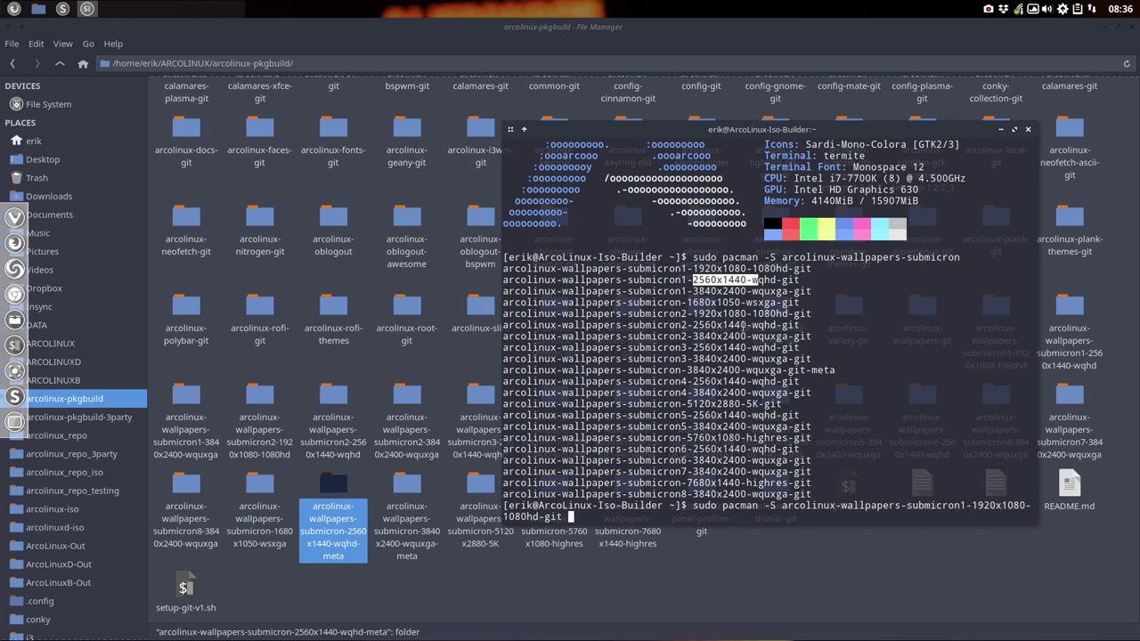
left_click_drag(692, 325, 752, 326)
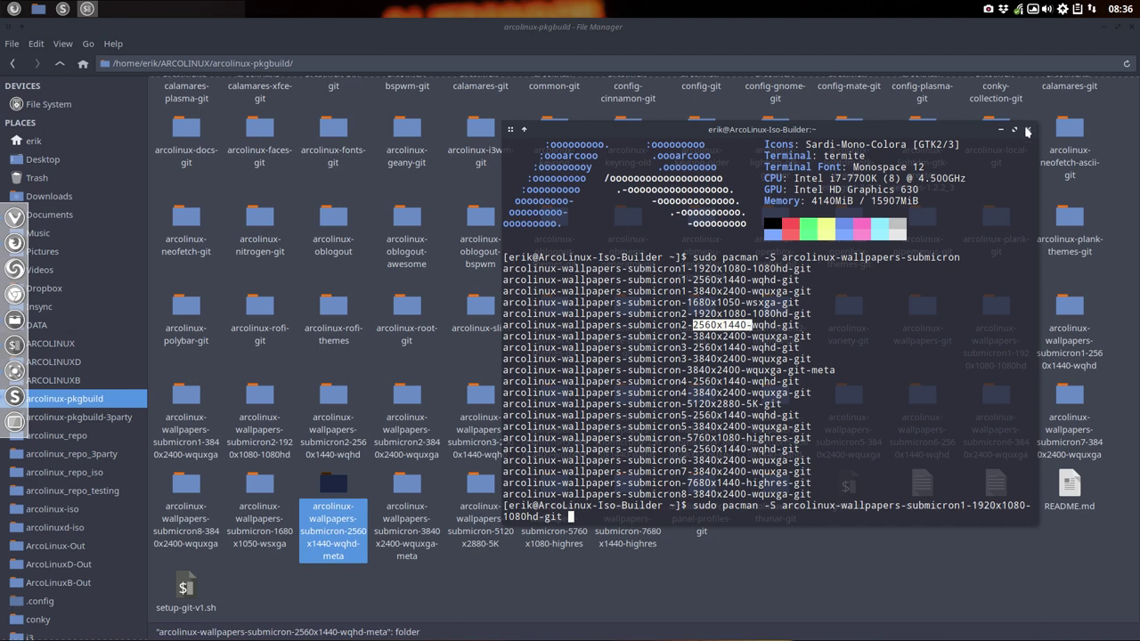
Step: Rename the copied PKGBUILD in the 2560x1440 wqhd meta folder to PKGBUILD-backup
left_click(1028, 129)
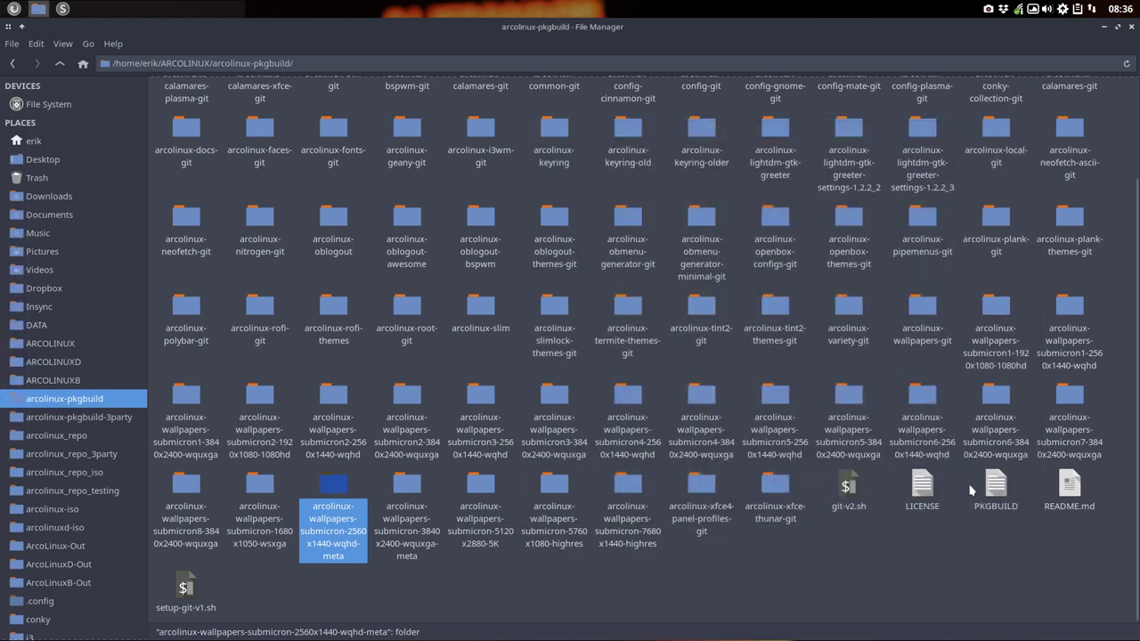
left_click(997, 490)
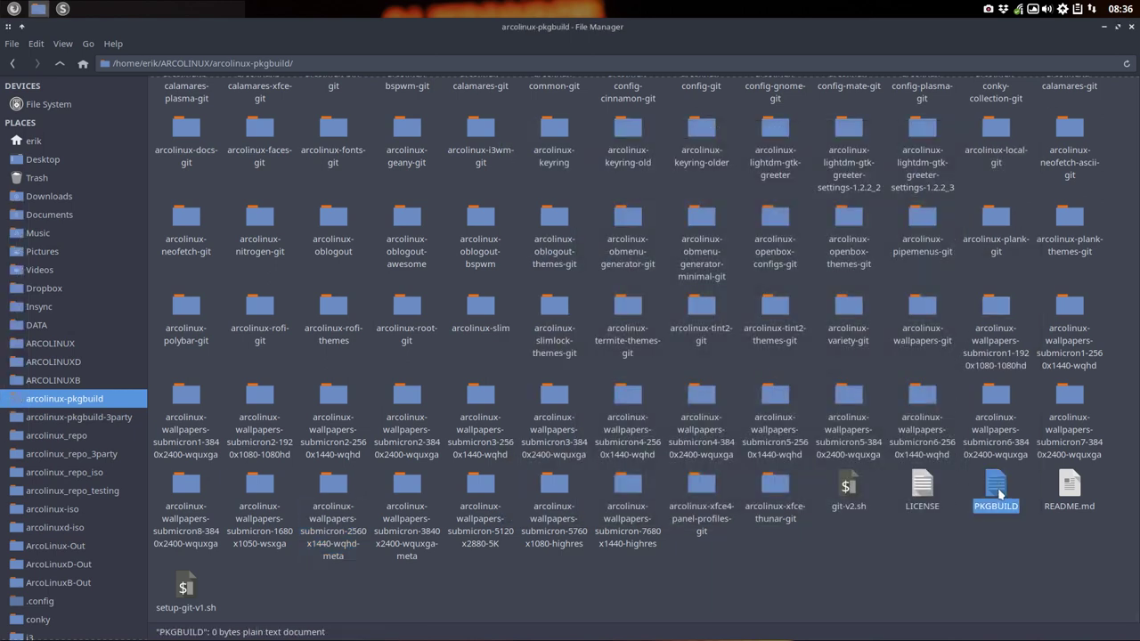
left_click(334, 487)
double_click(336, 488)
left_click(245, 104)
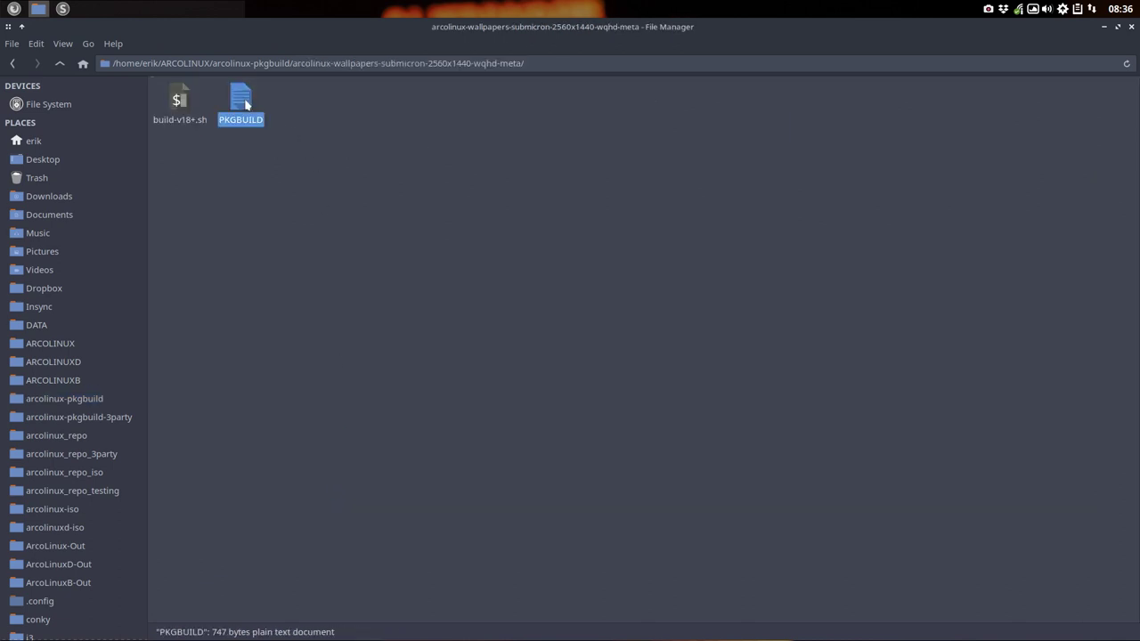
key("F2")
key("End")
type("-")
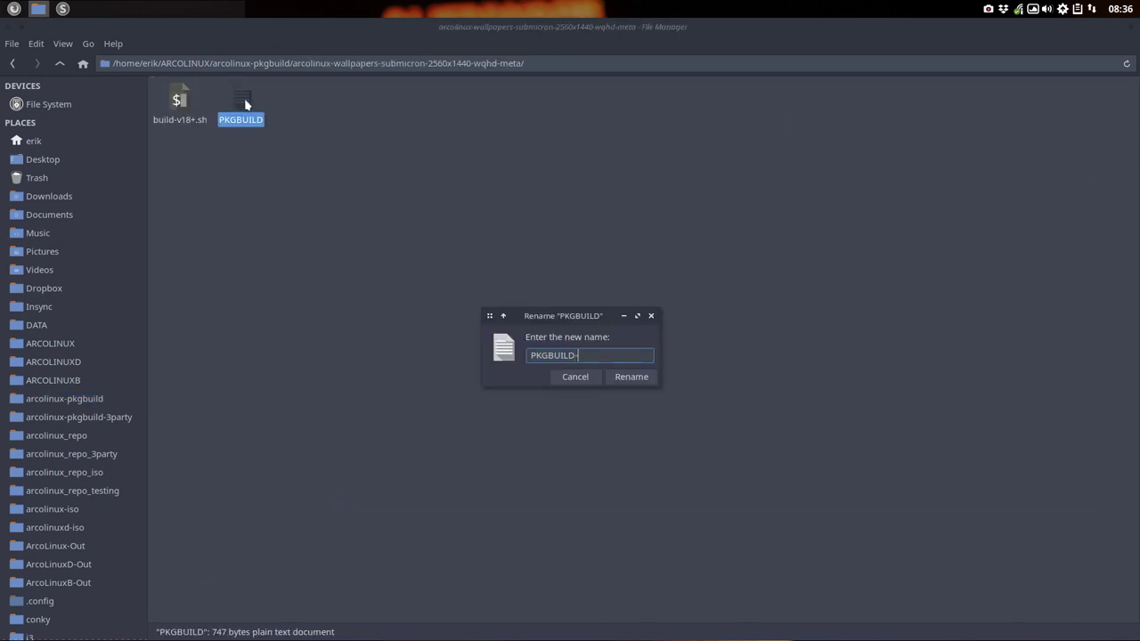
type("backup")
key("Return")
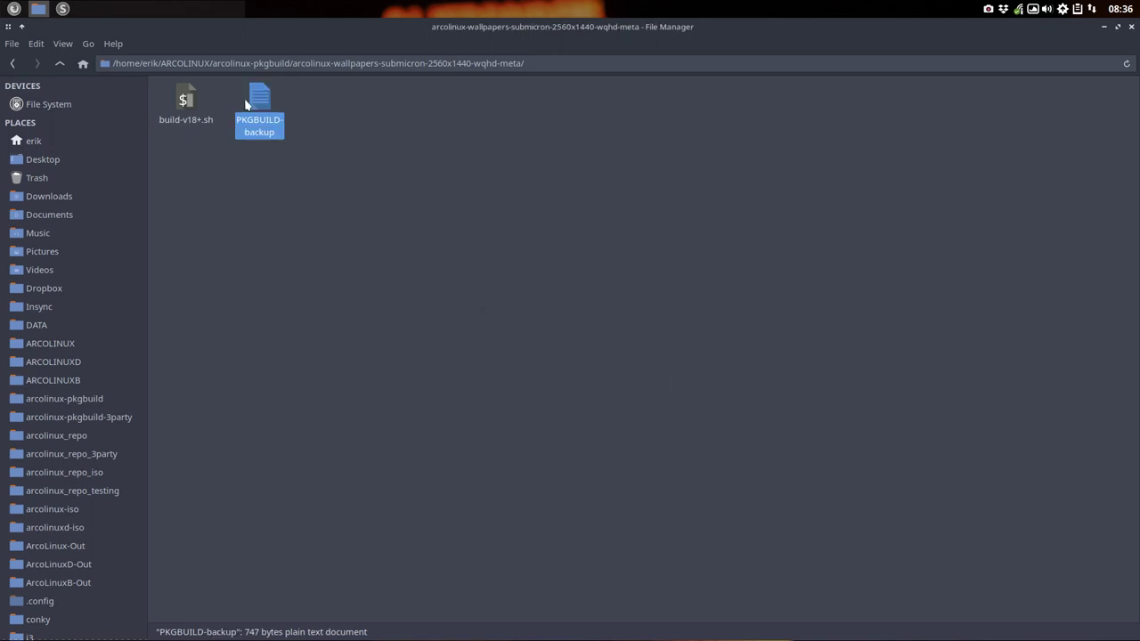
Step: Paste a new PKGBUILD into the wqhd meta folder and open it in Sublime Text
left_click(60, 66)
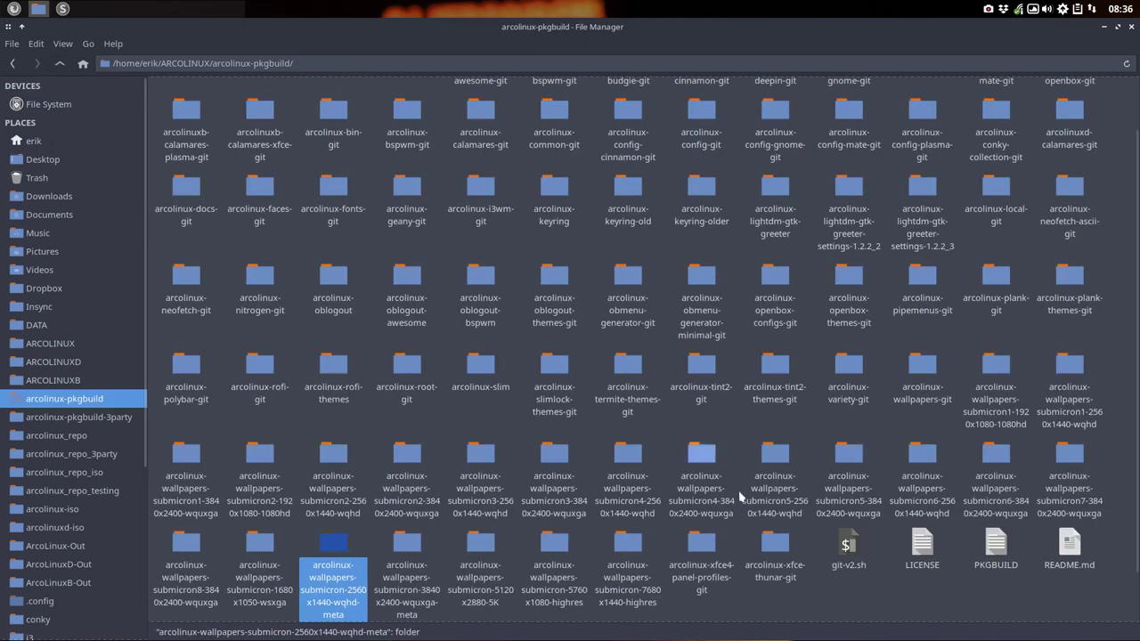
left_click(996, 545)
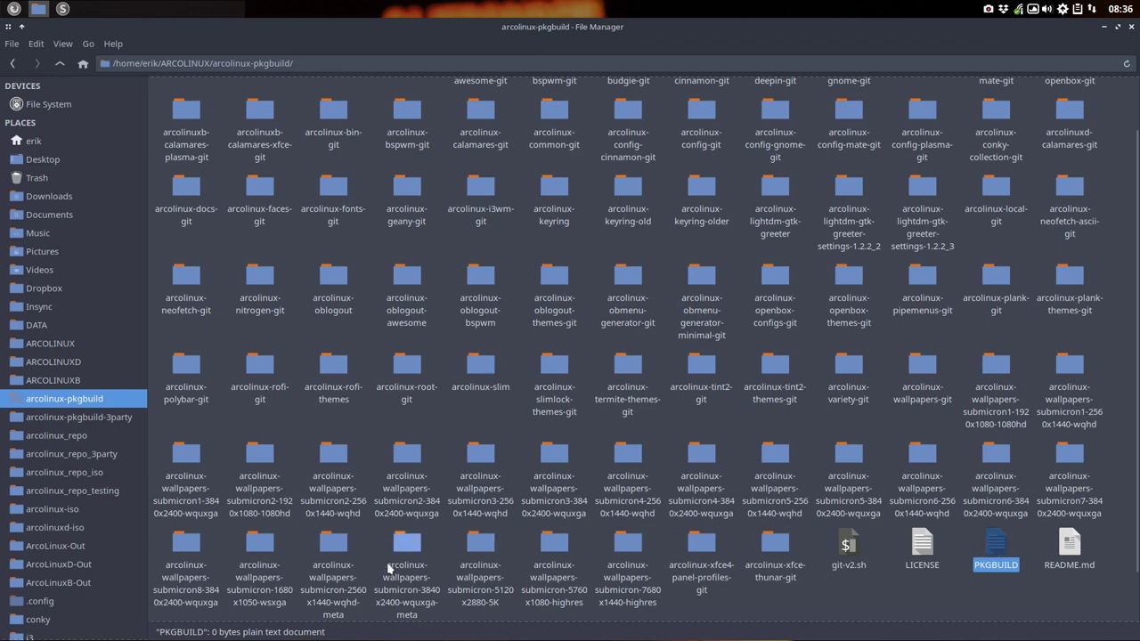
double_click(341, 542)
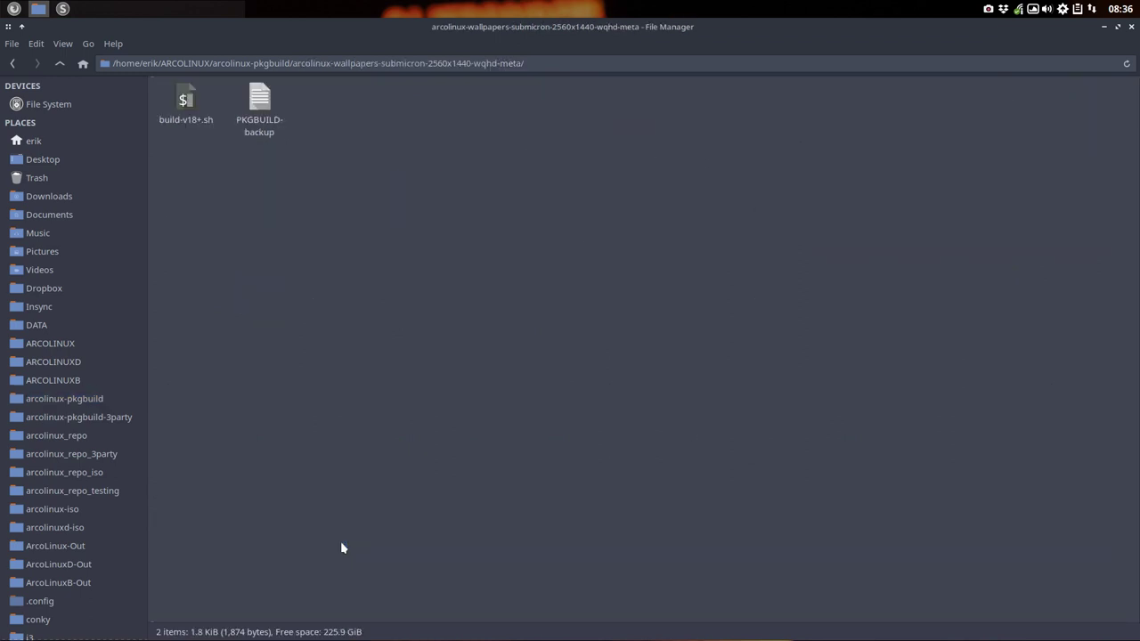
key("ctrl+v")
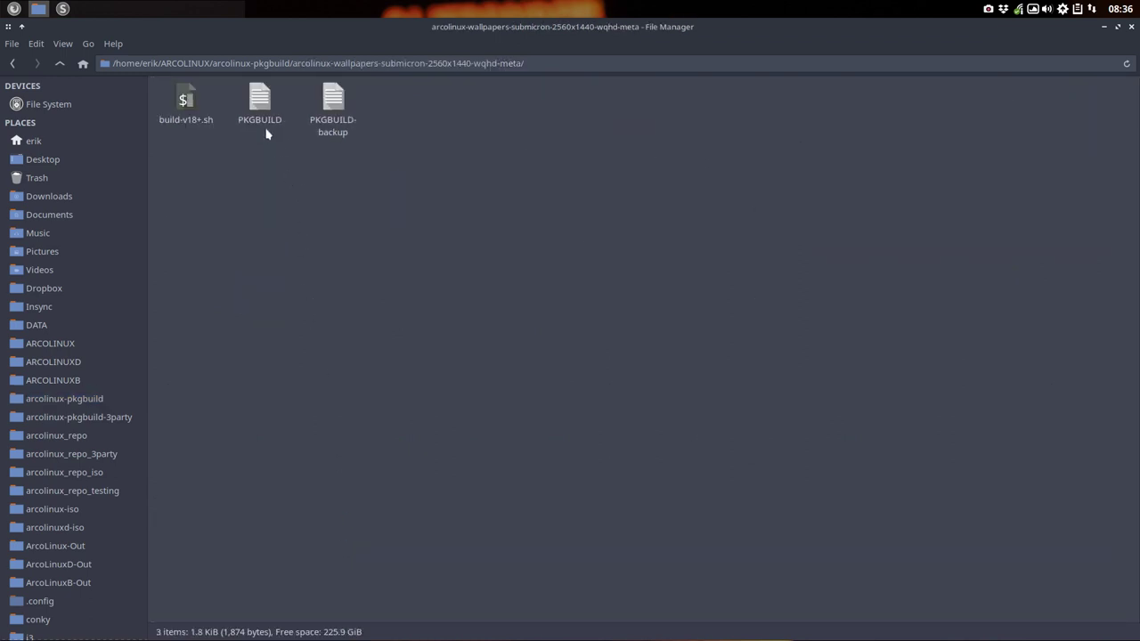
left_click(253, 103)
double_click(254, 102)
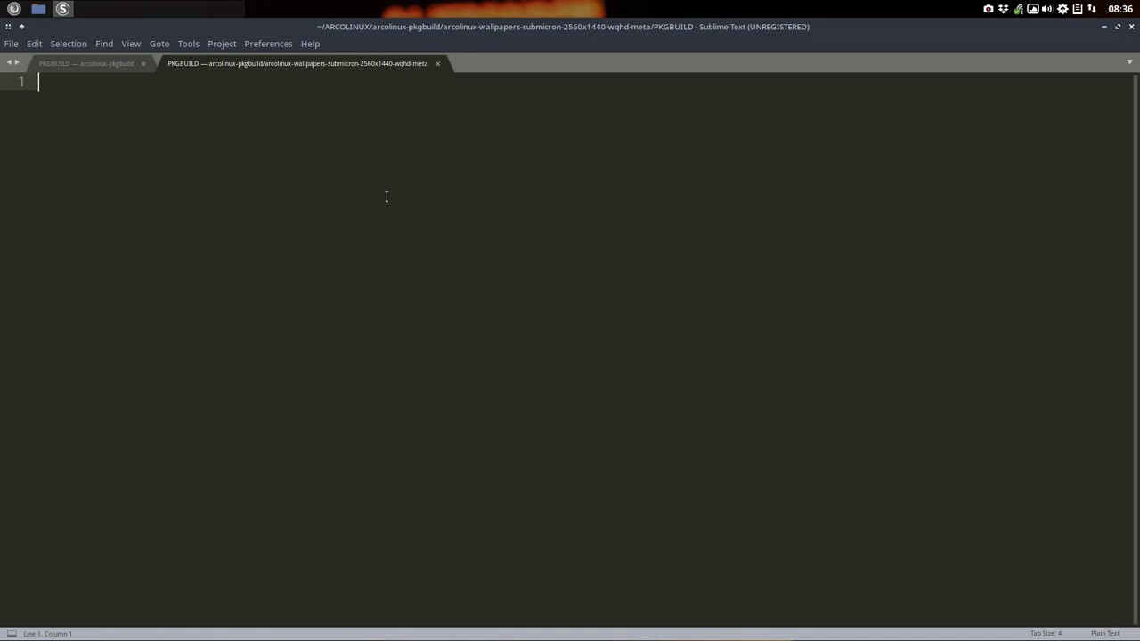
Step: Copy the gnome-meta PKGBUILD contents into the new PKGBUILD, save it, and close the original unsaved
left_click(63, 9)
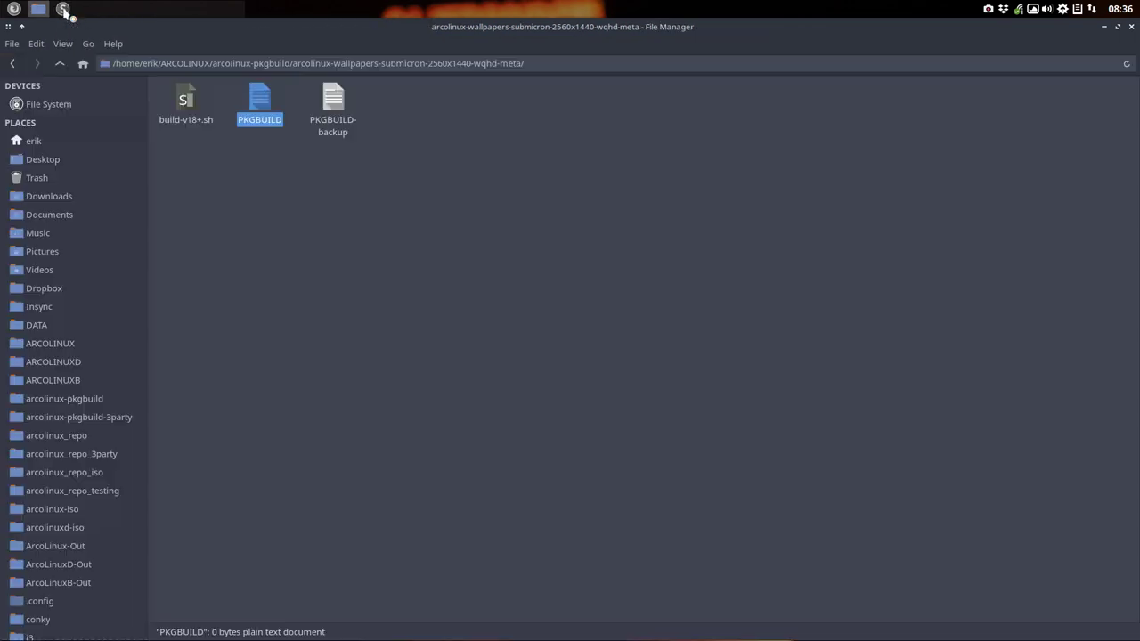
left_click(63, 9)
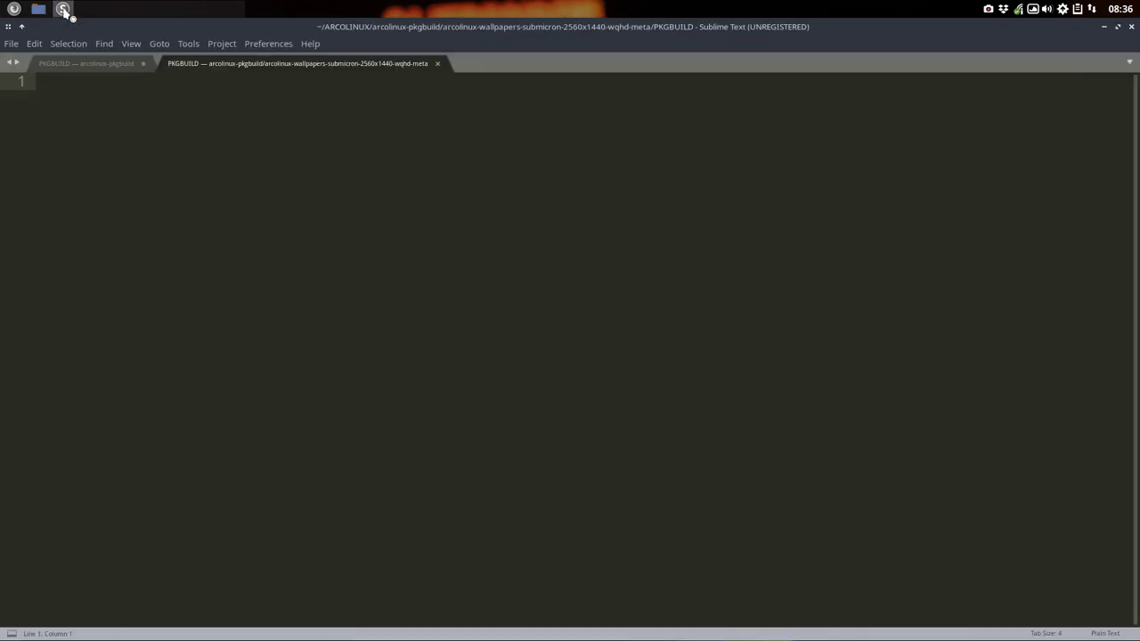
left_click(77, 65)
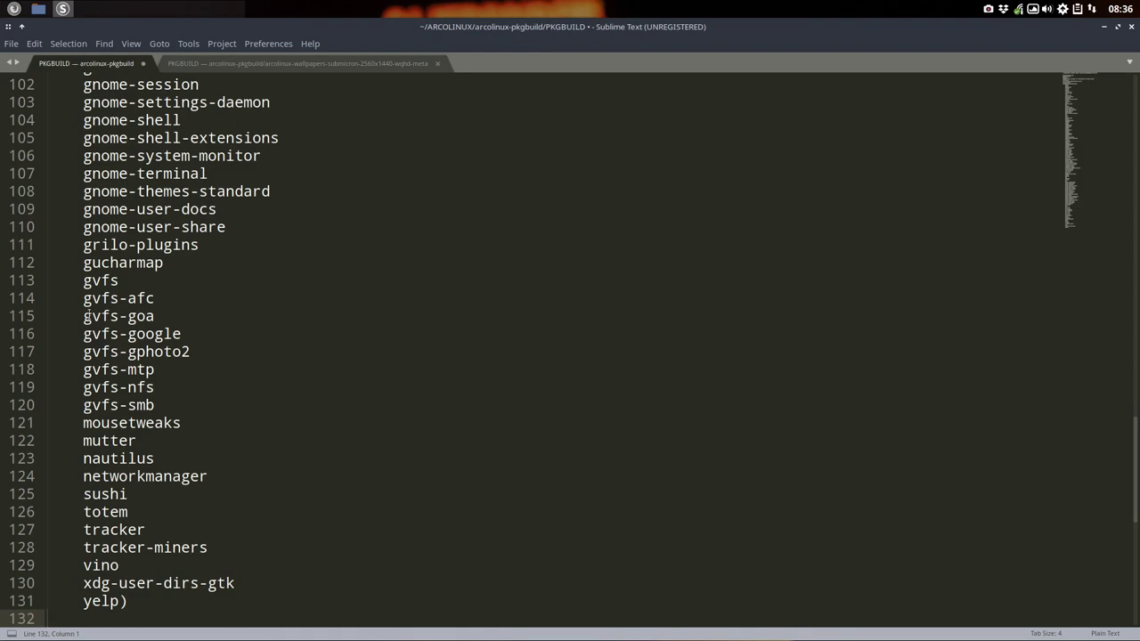
scroll(92, 334, "up", 20)
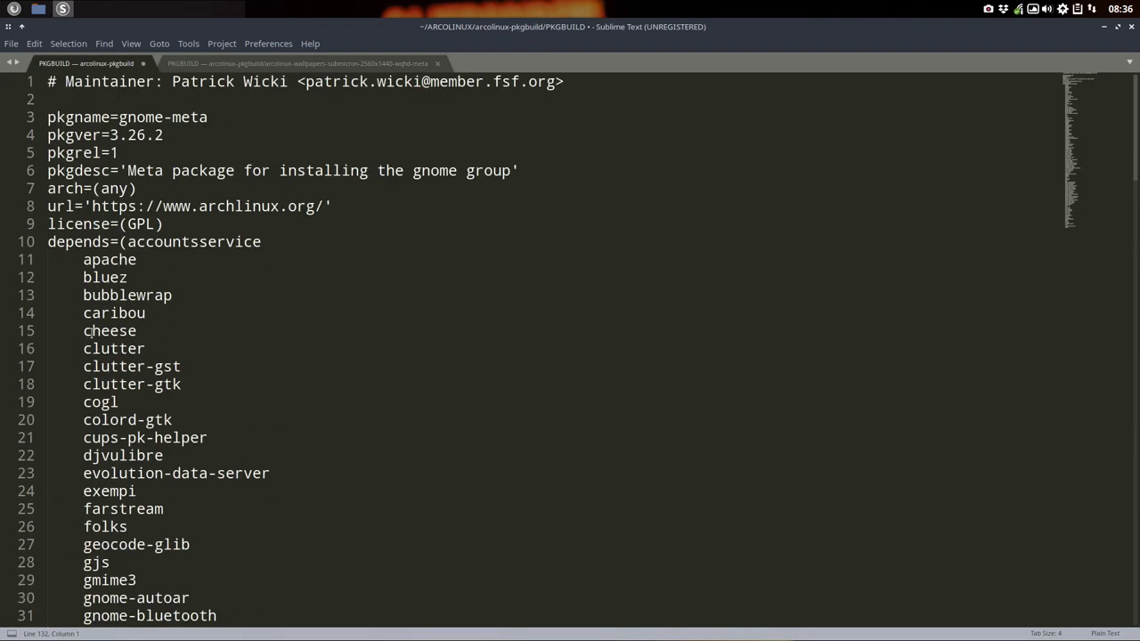
left_click(86, 330)
key("ctrl+a")
key("ctrl+c")
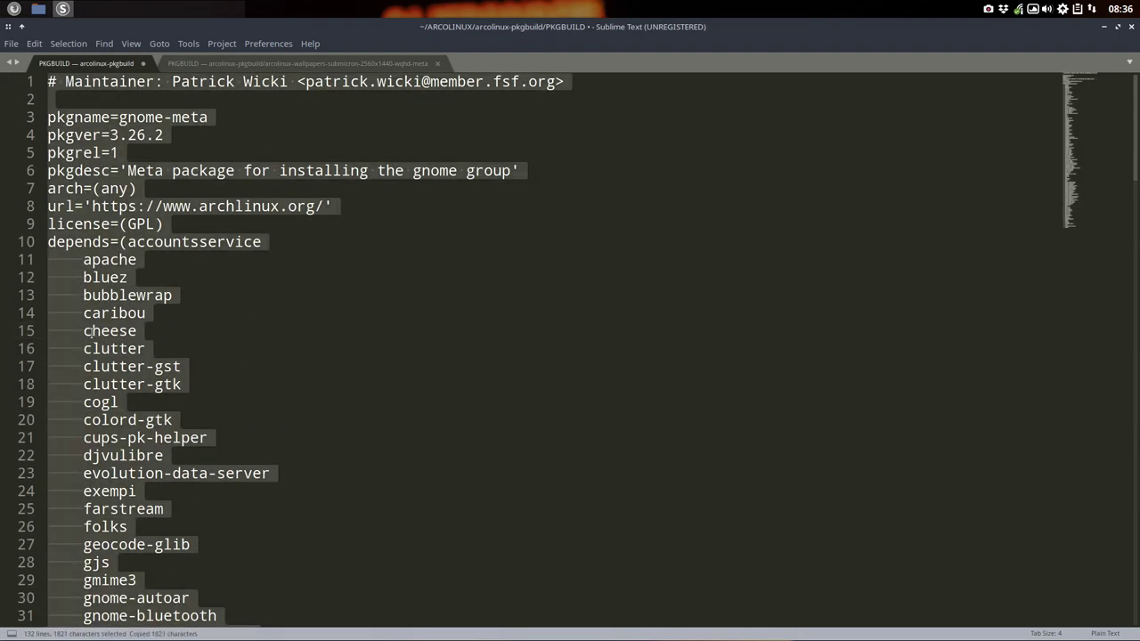
left_click(294, 64)
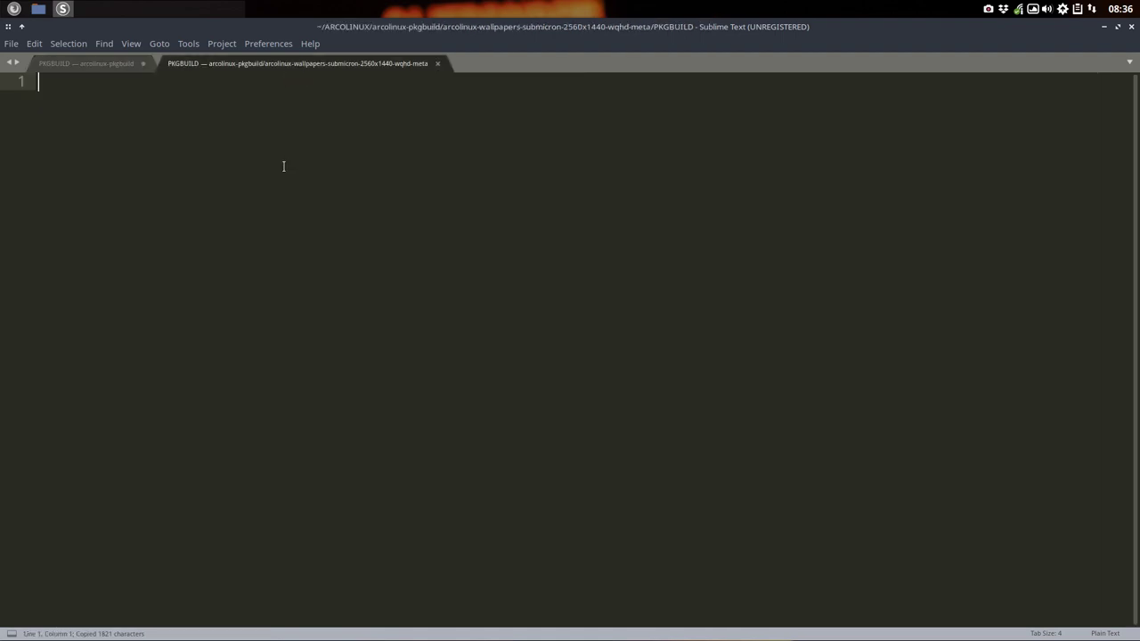
key("ctrl+v")
key("ctrl+s")
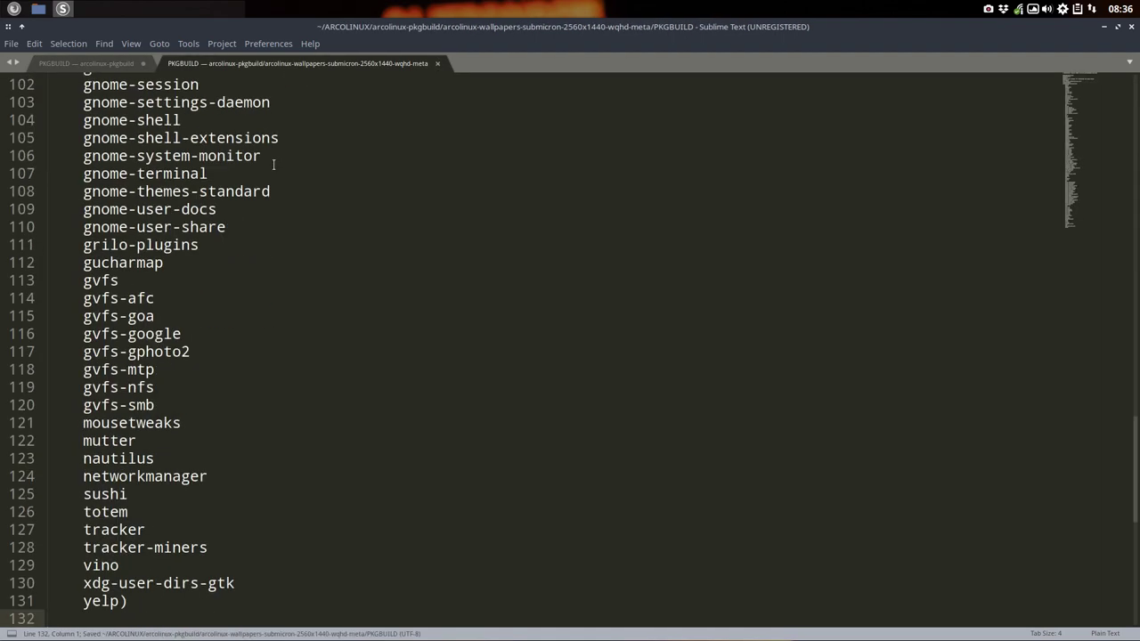
left_click(142, 63)
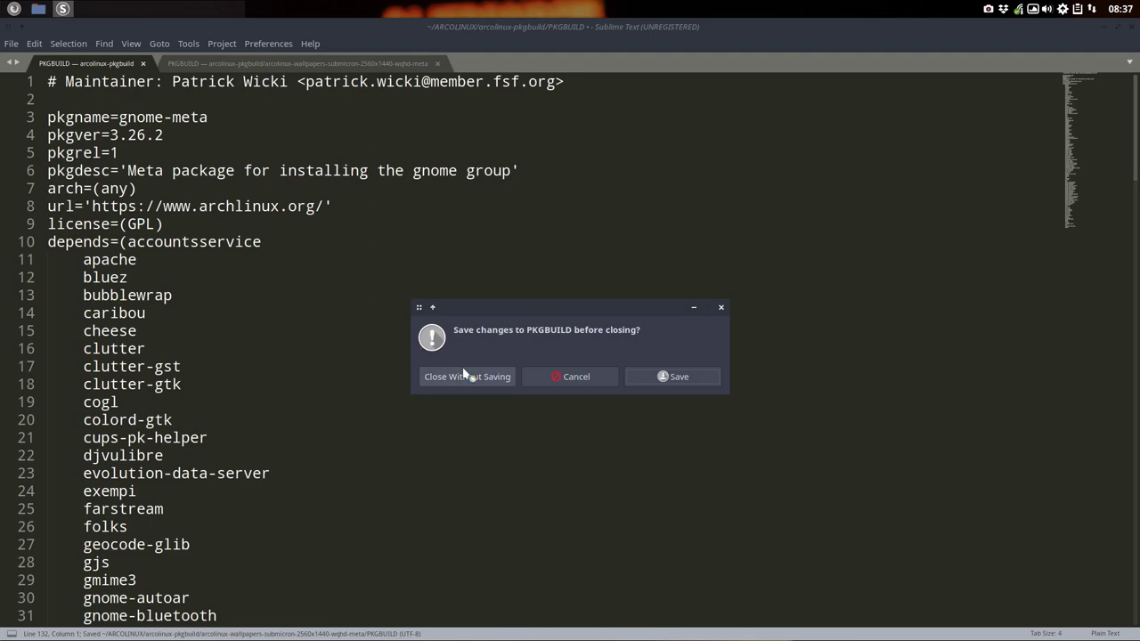
left_click(467, 376)
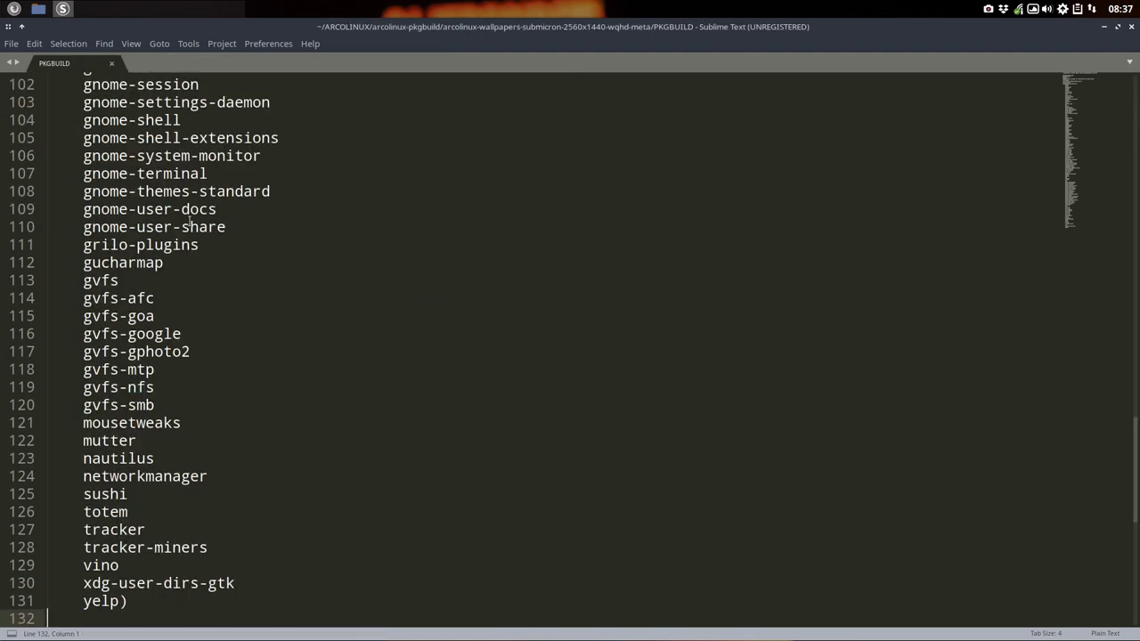
Step: Replace the maintainer's name and e-mail on line 1 and select the gnome-meta package name
scroll(184, 265, "up", 20)
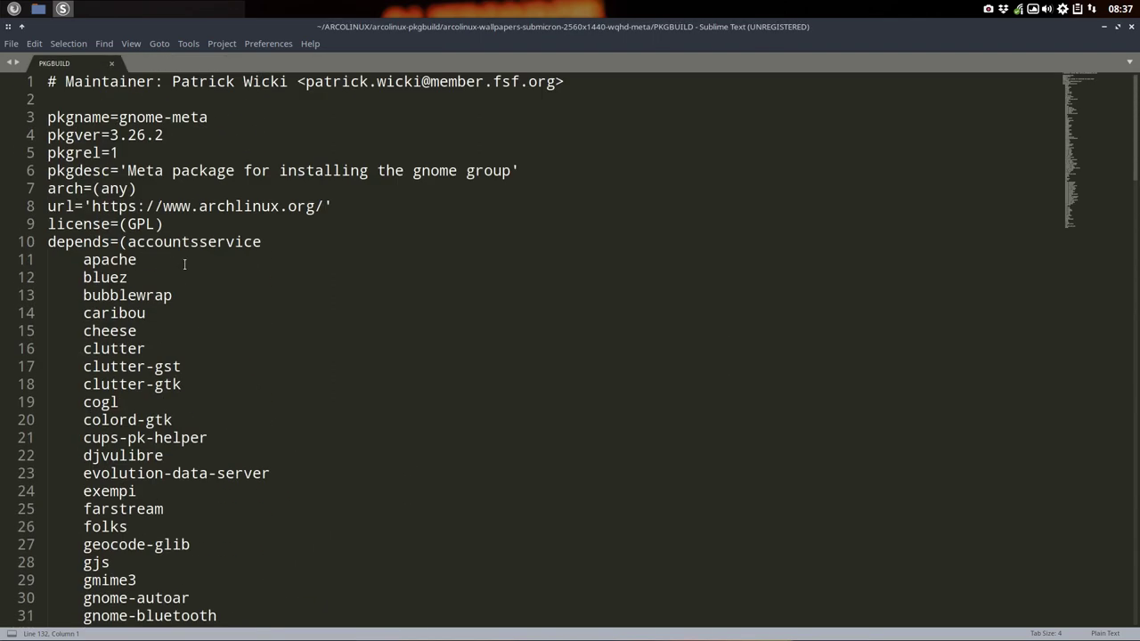
left_click_drag(172, 81, 288, 81)
type("Erik Dubois")
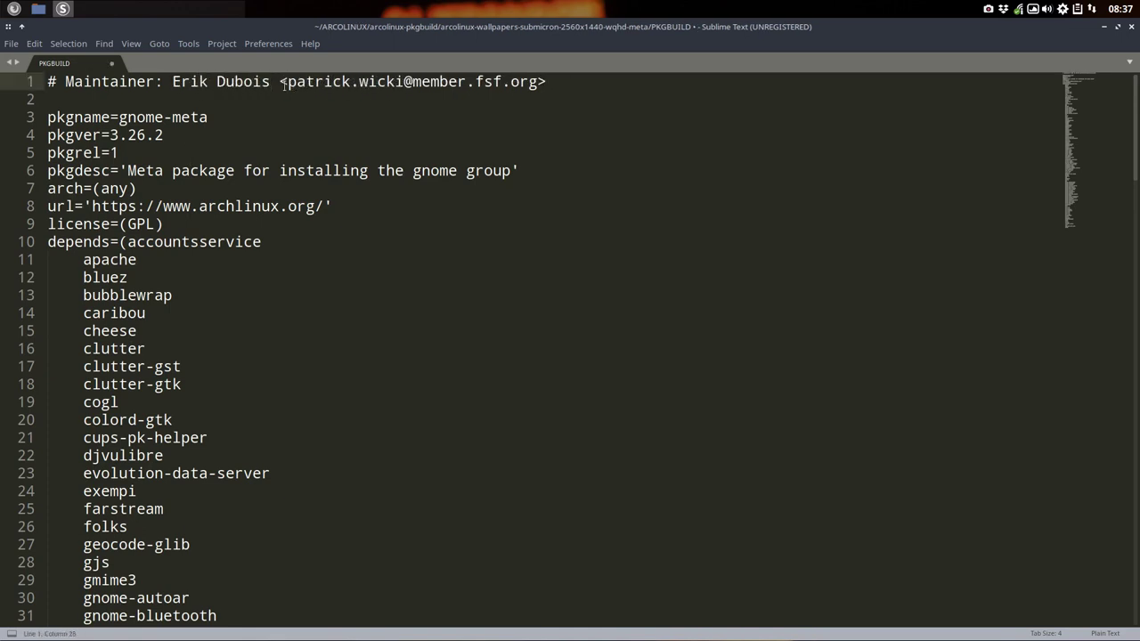
left_click_drag(288, 81, 538, 76)
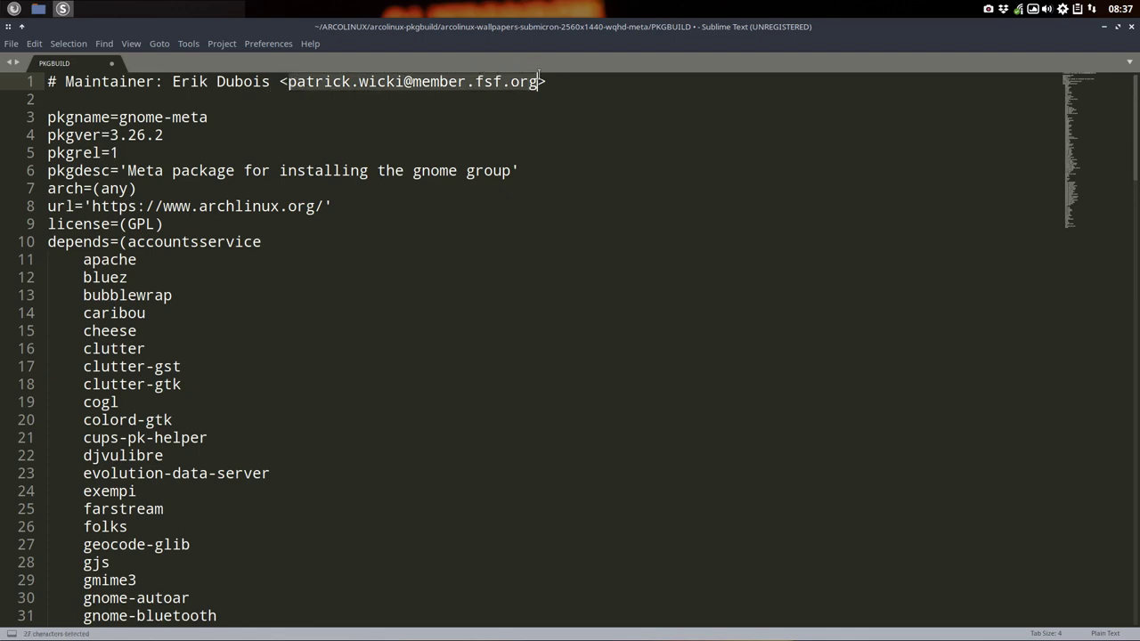
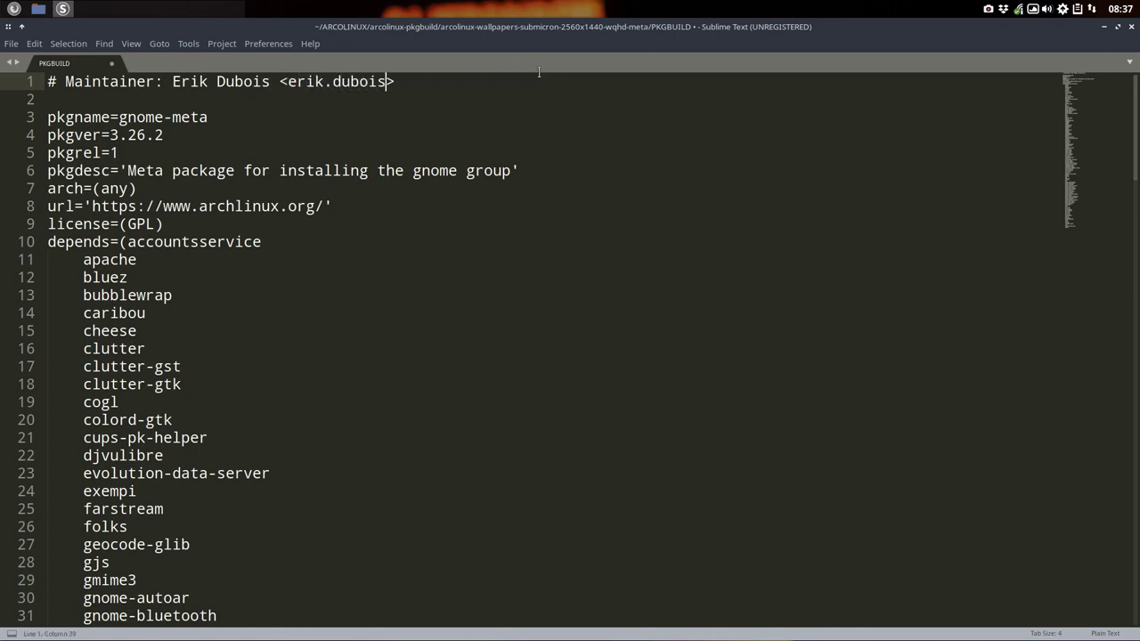
left_click_drag(120, 116, 229, 117)
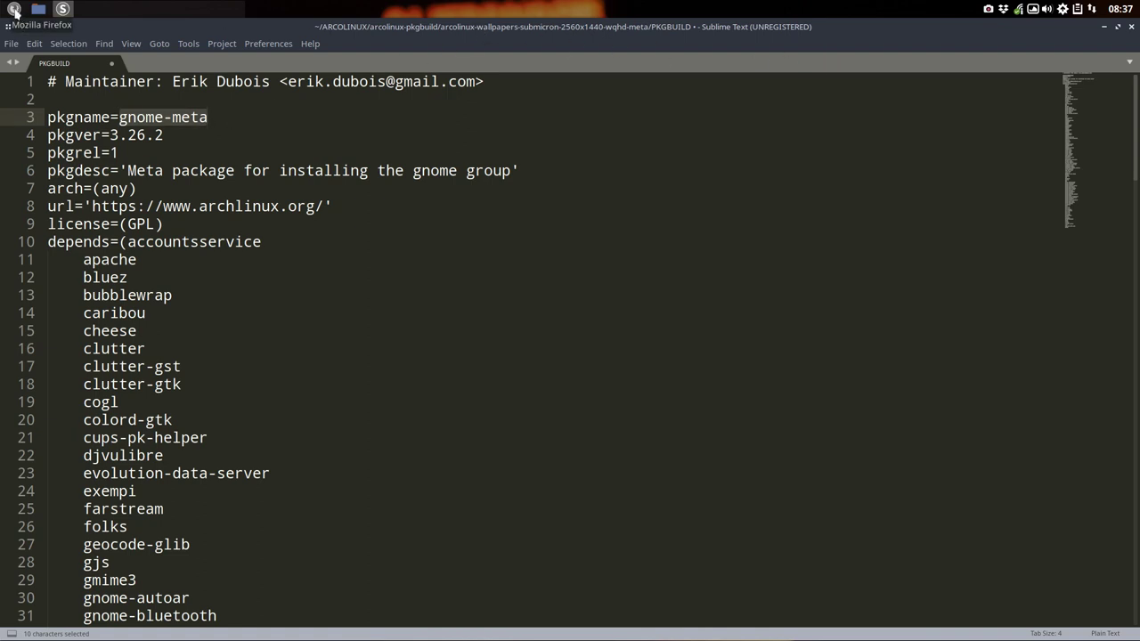
left_click(39, 9)
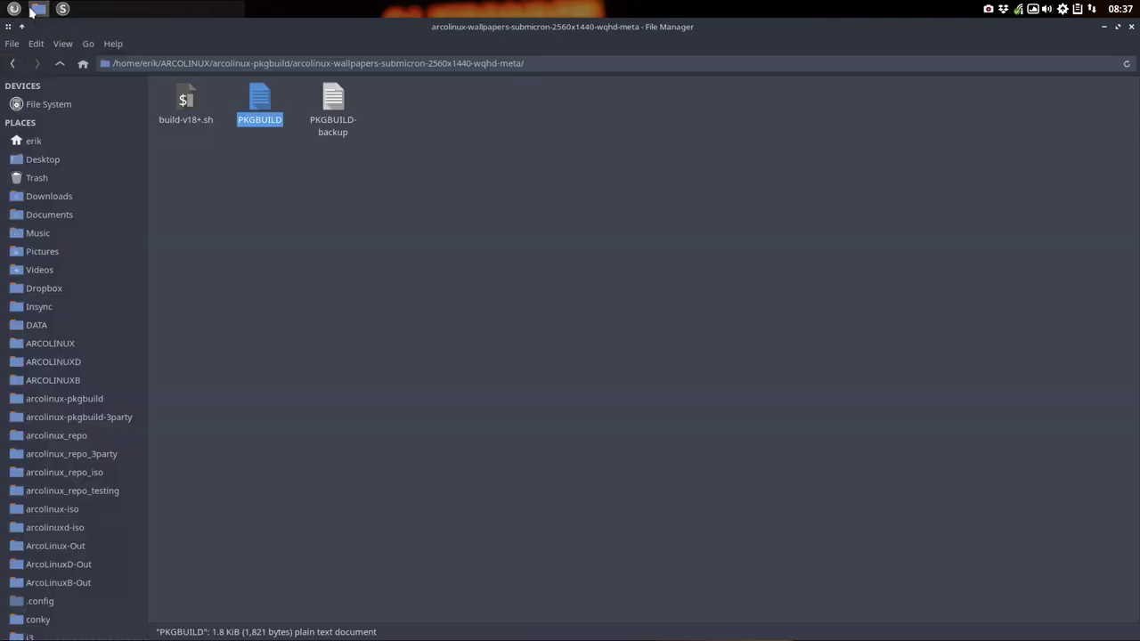
Step: Copy the folder name and paste it as pkgname=arcolinux-wallpapers-submicron-2560x1440-wqhd-meta, then open a terminal
left_click(59, 63)
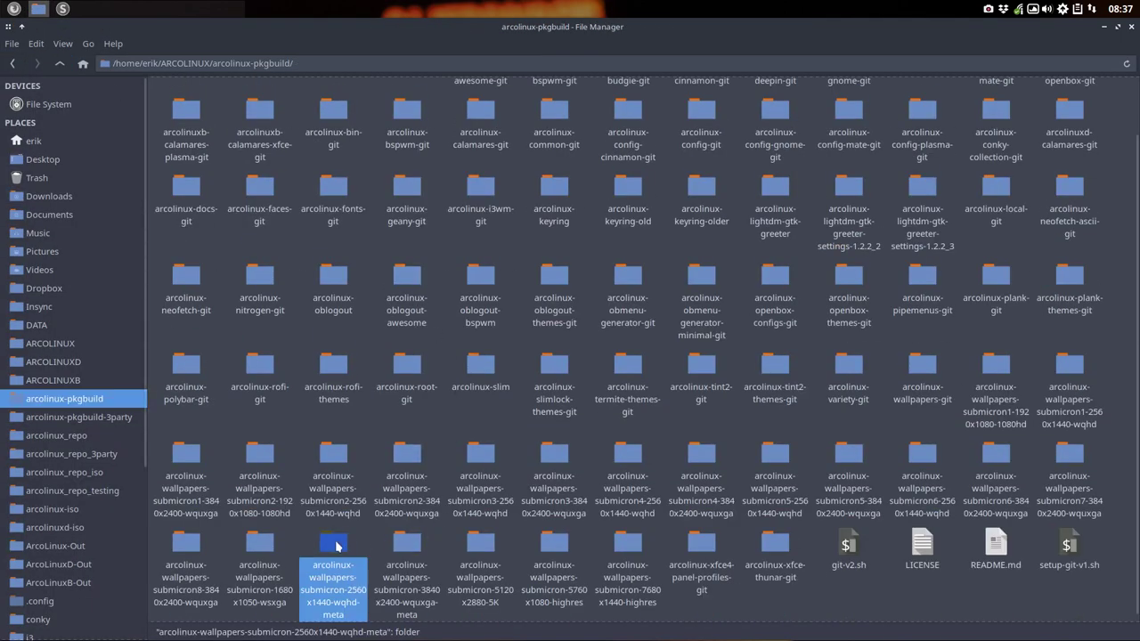
key("F2")
key("ctrl+c")
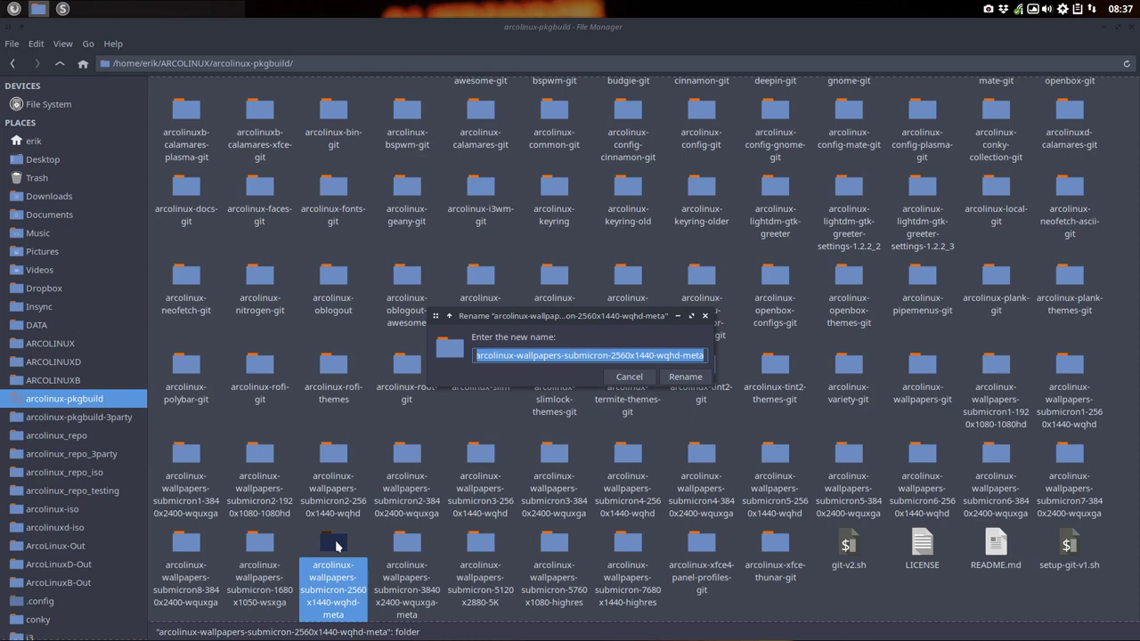
key("Escape")
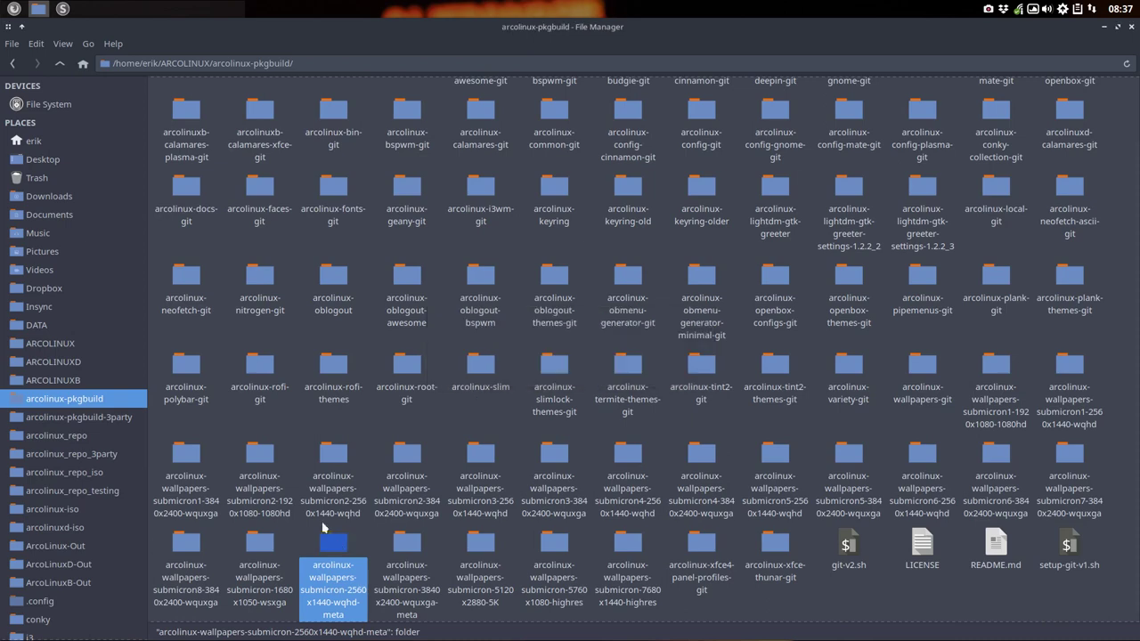
left_click(63, 9)
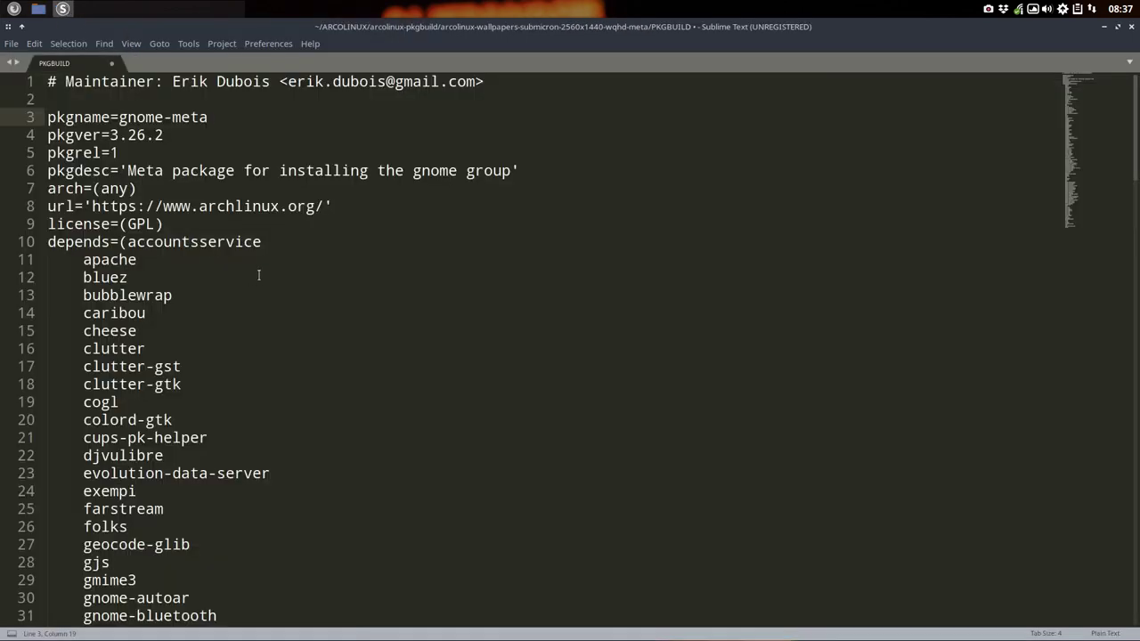
left_click_drag(117, 117, 228, 118)
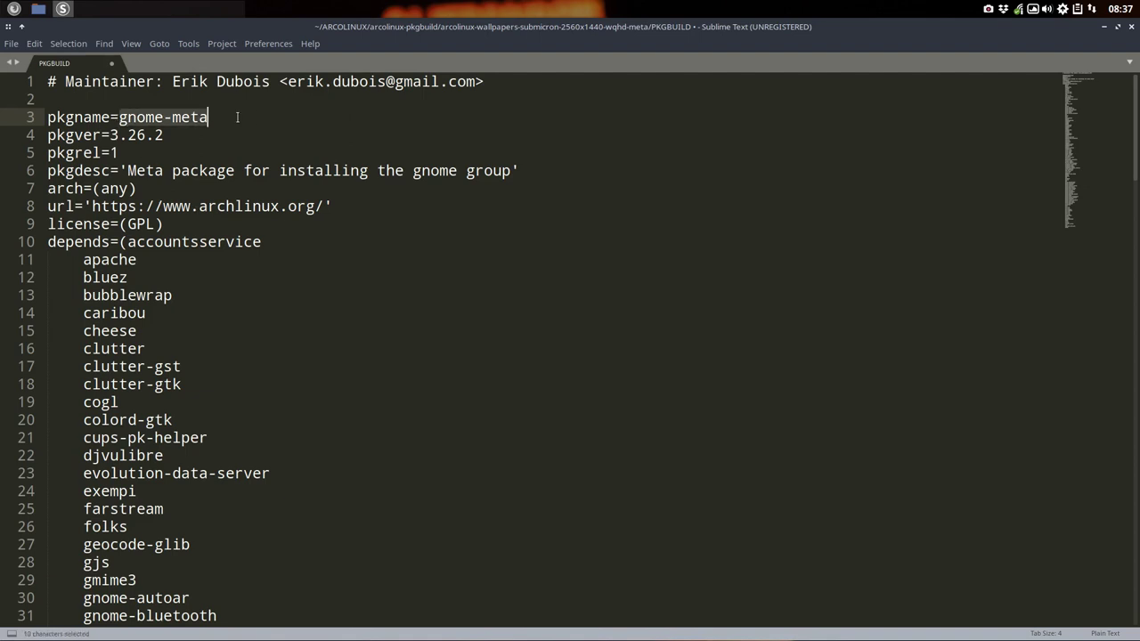
key("ctrl+v")
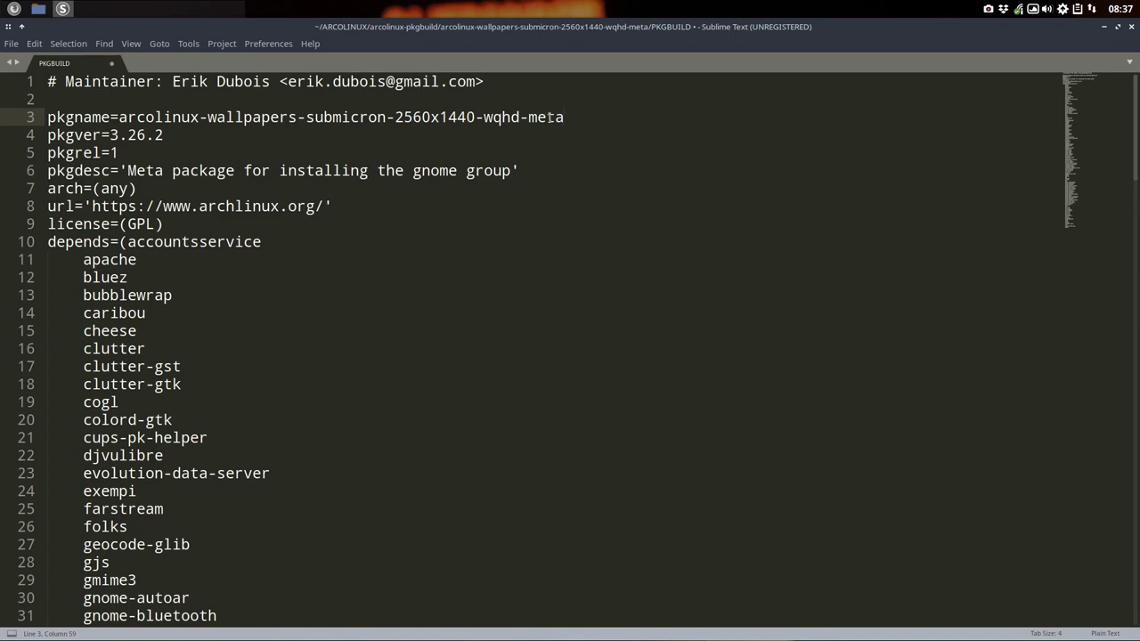
key("ctrl+alt+t")
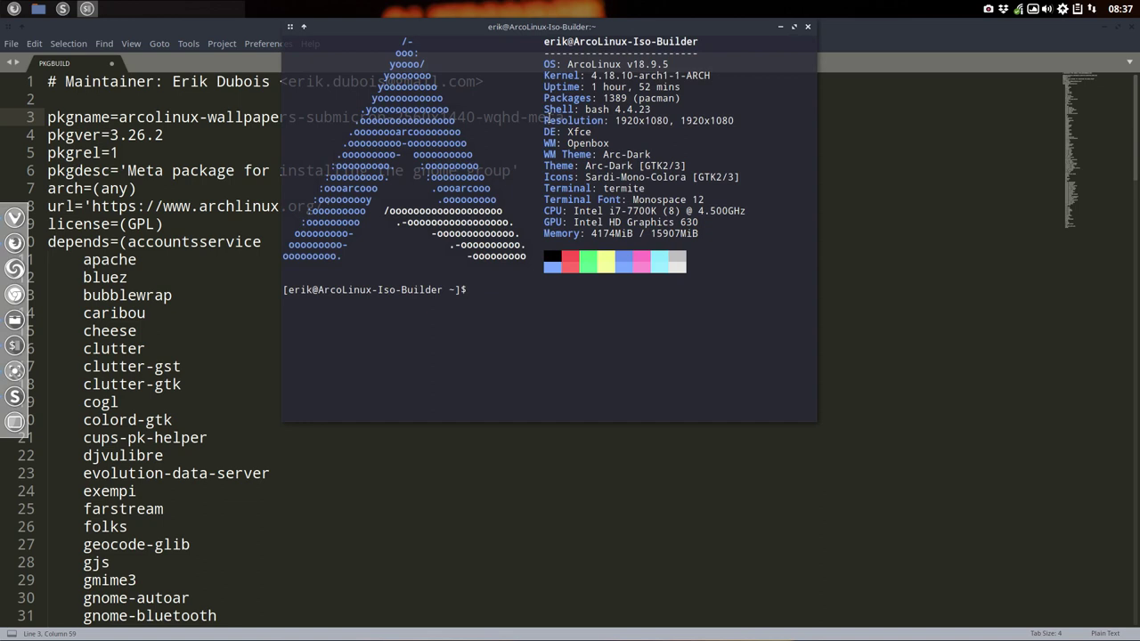
Step: Tab-complete 'sudo pacman -S arcolinux-wallpapers-submicron1' to list matching packages, then return to Sublime Text
type("sudo pacman -S arclin")
key("BackSpace")
key("BackSpace")
key("BackSpace")
key("BackSpace")
type("colinux-")
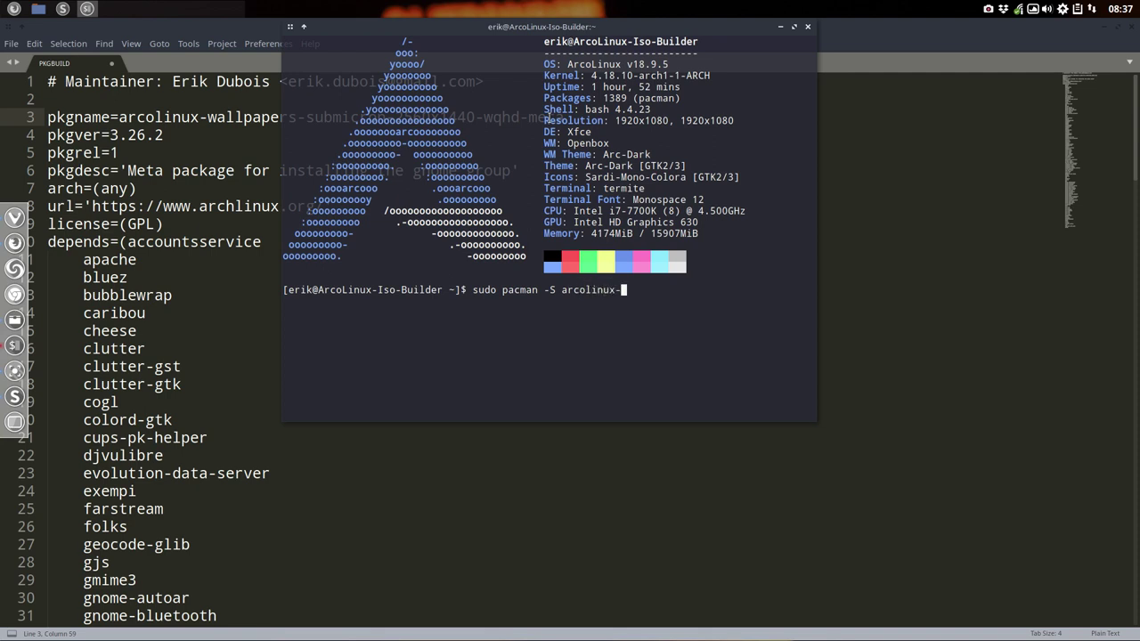
type("wallpapers-submicron1")
key("Tab")
key("Tab")
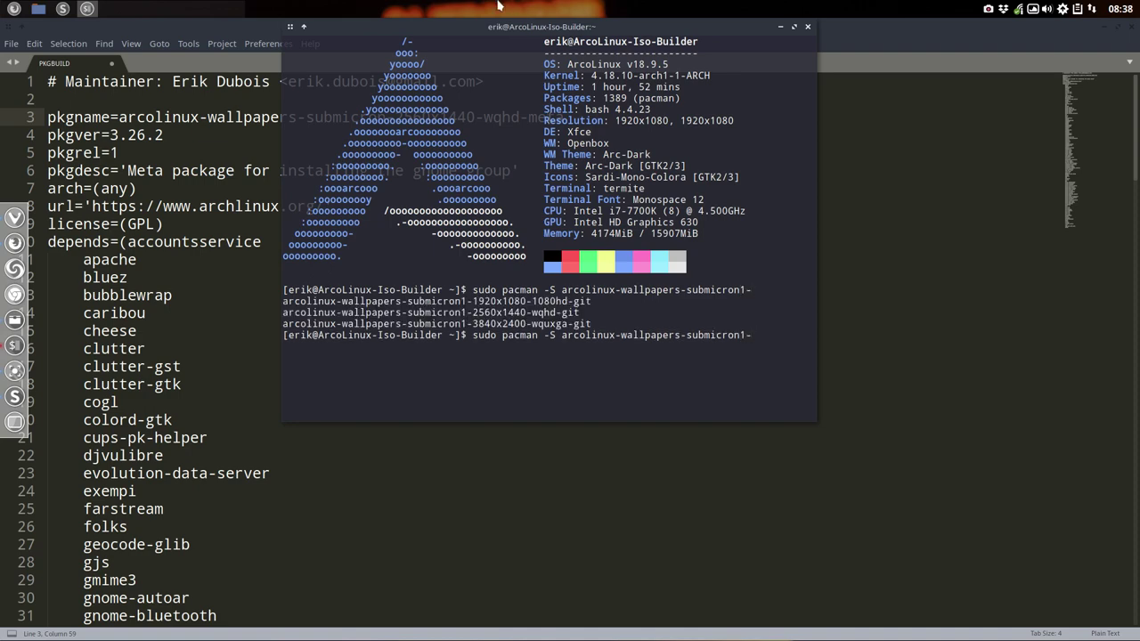
key("alt+Tab")
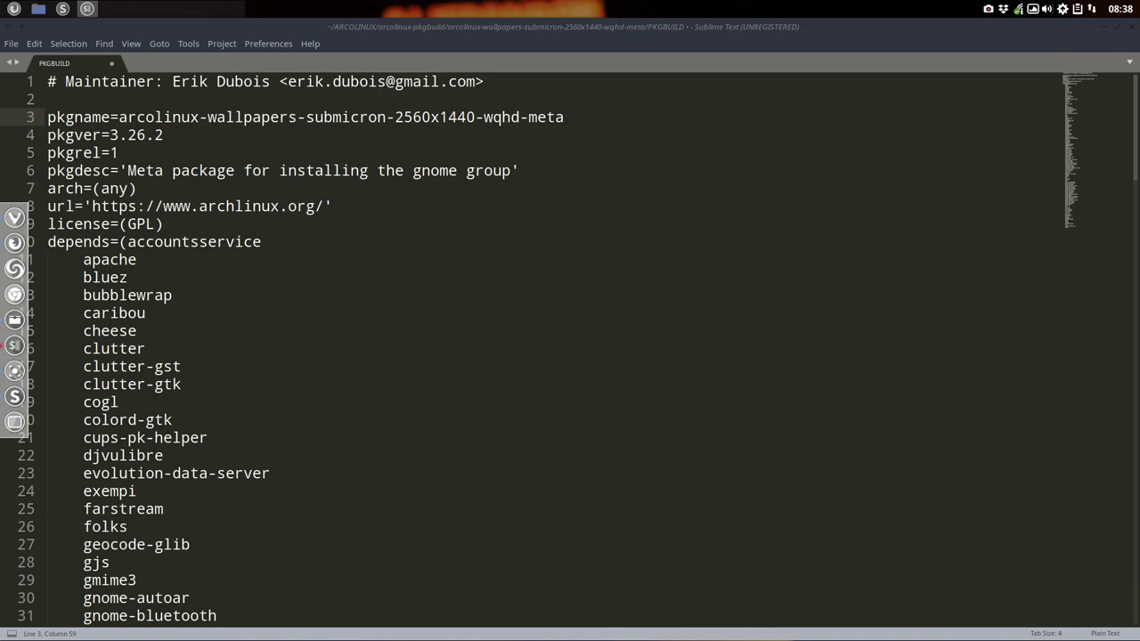
left_click(575, 117)
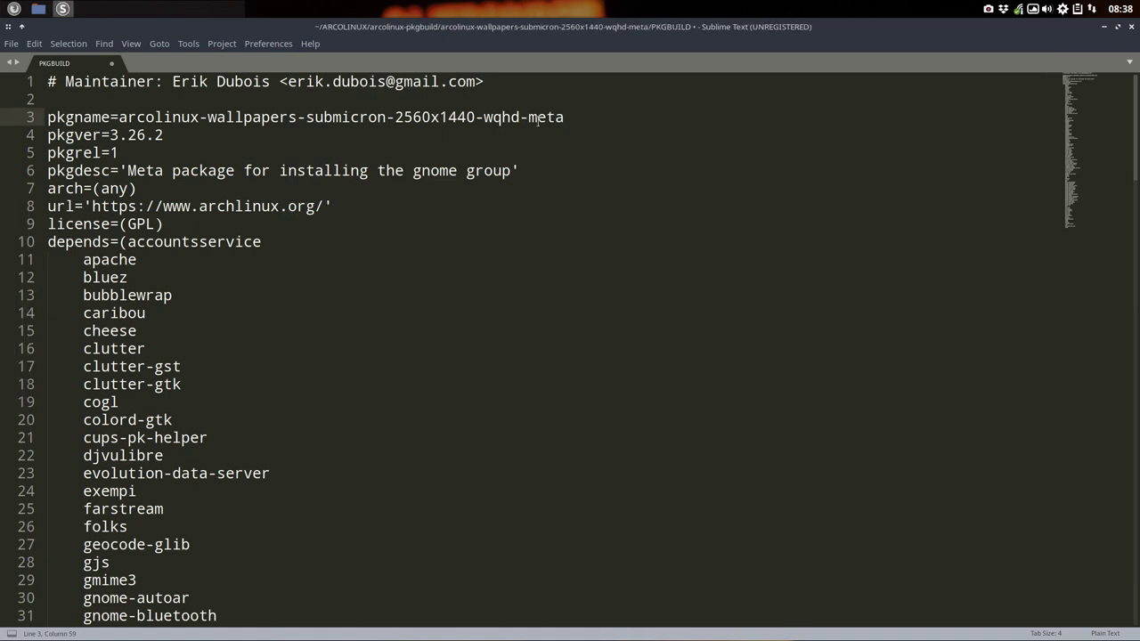